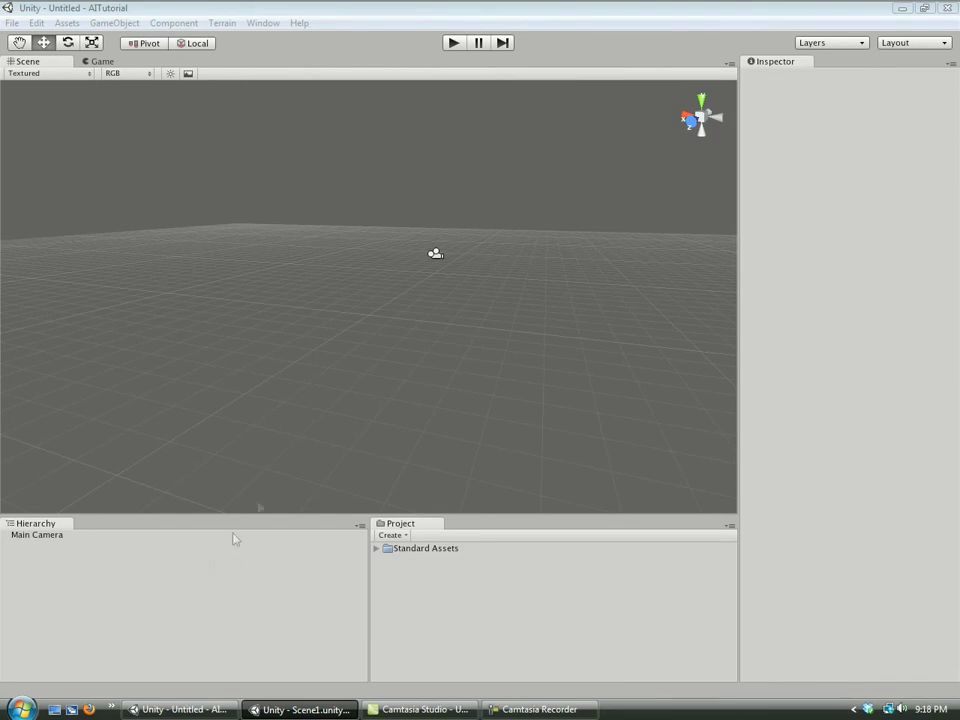
# - Create a new project folder named Enemy
pyautogui.rightClick(399, 581)
pyautogui.moveTo(516, 398)
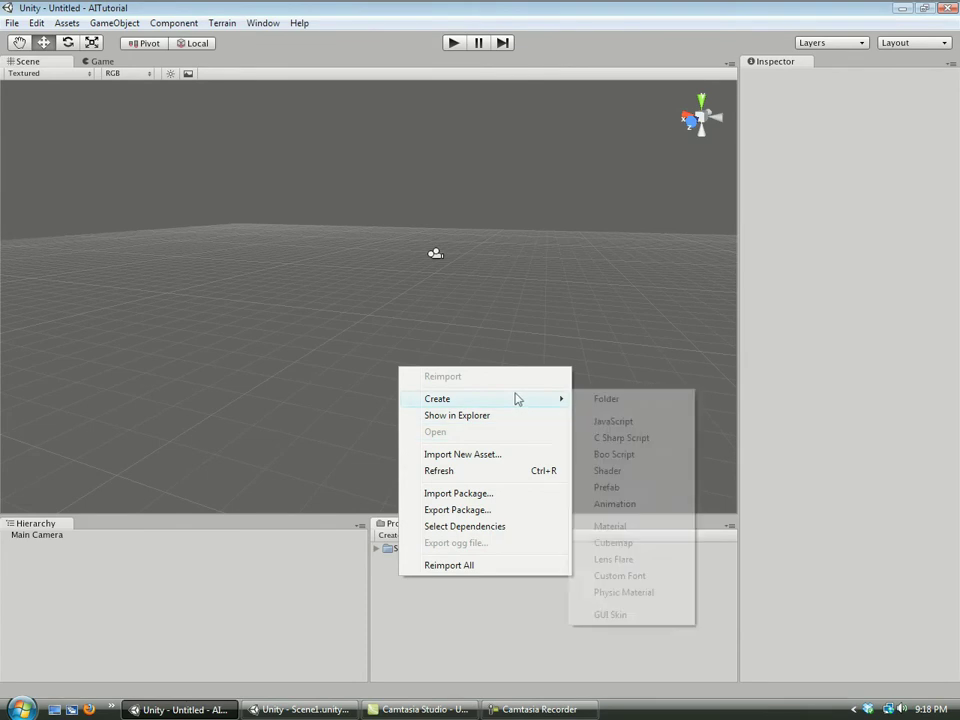
pyautogui.click(619, 400)
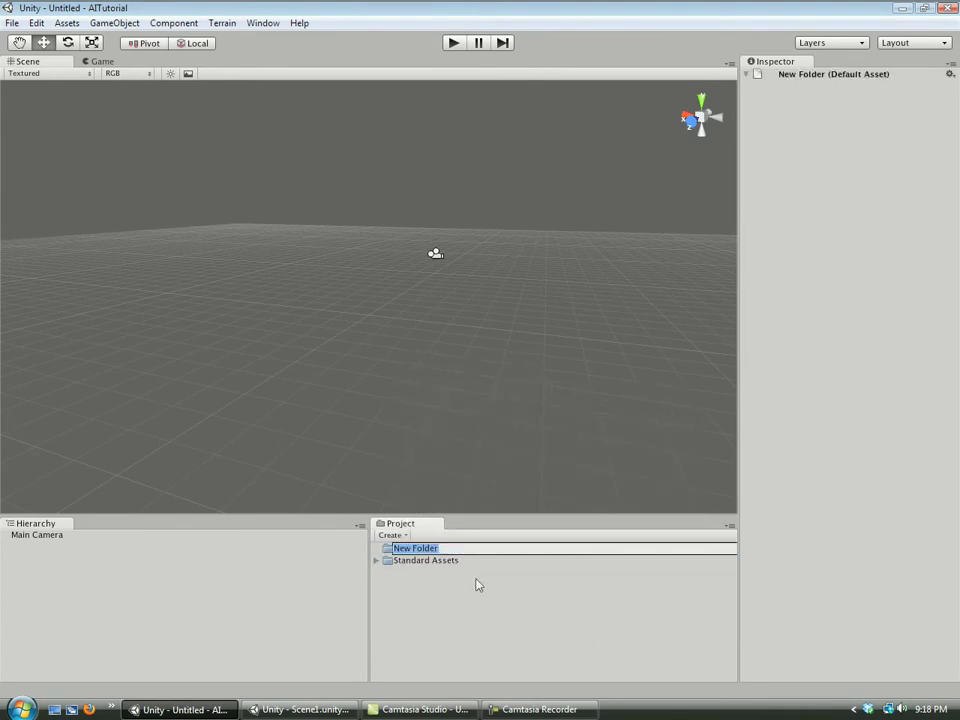
pyautogui.write('Ene')
pyautogui.press('Return')
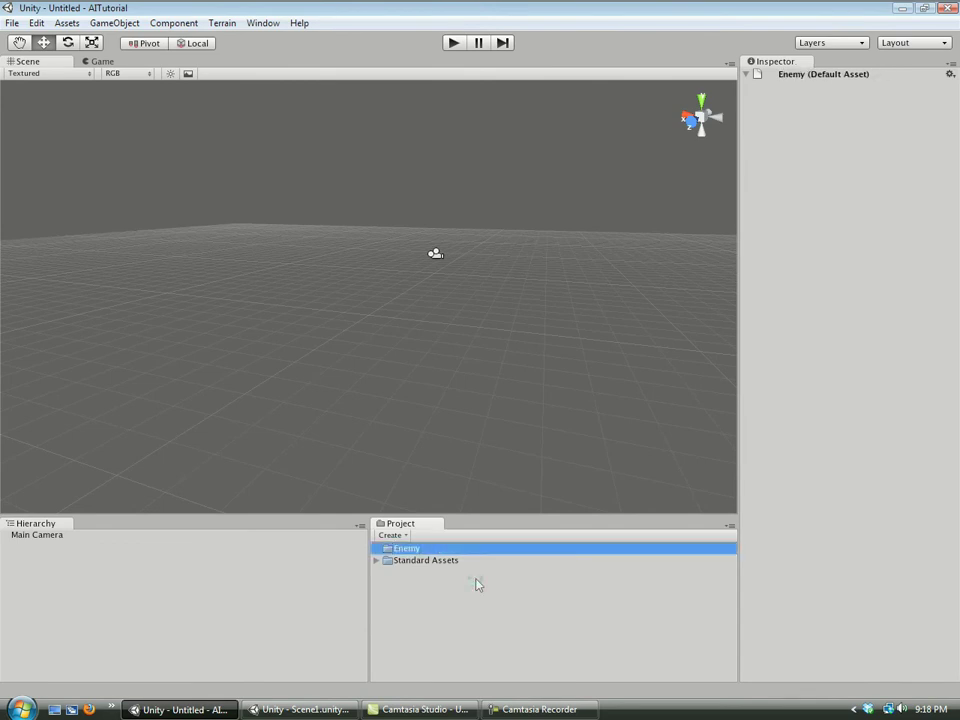
# - Duplicate the Enemy folder and rename the copy as Model
pyautogui.hotkey('ctrl', 'd')
pyautogui.press('F2')
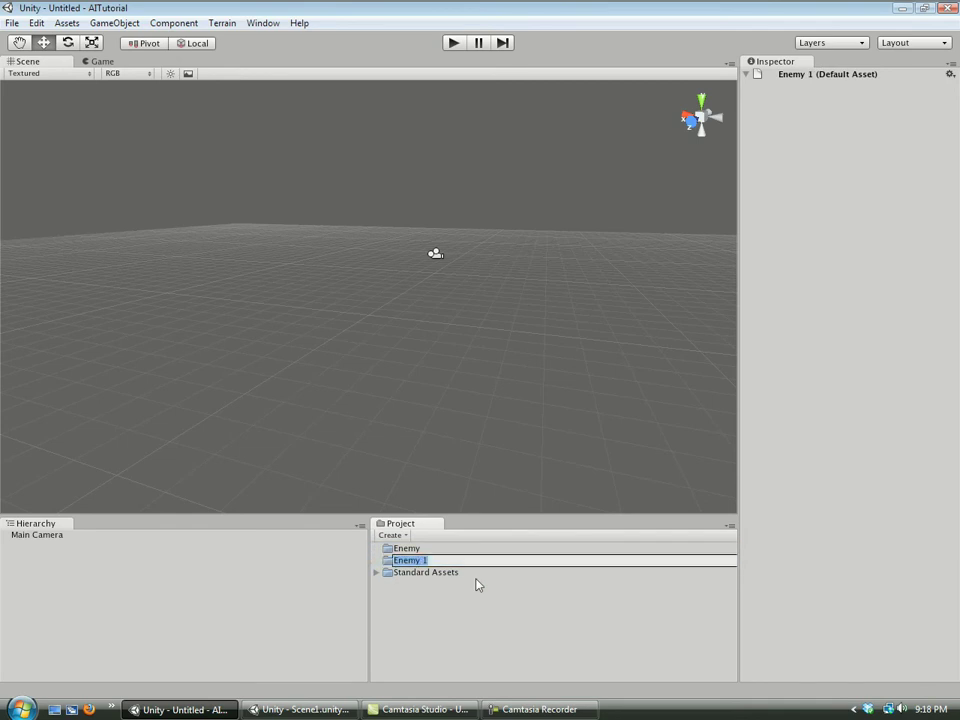
pyautogui.write('Model')
pyautogui.press('Return')
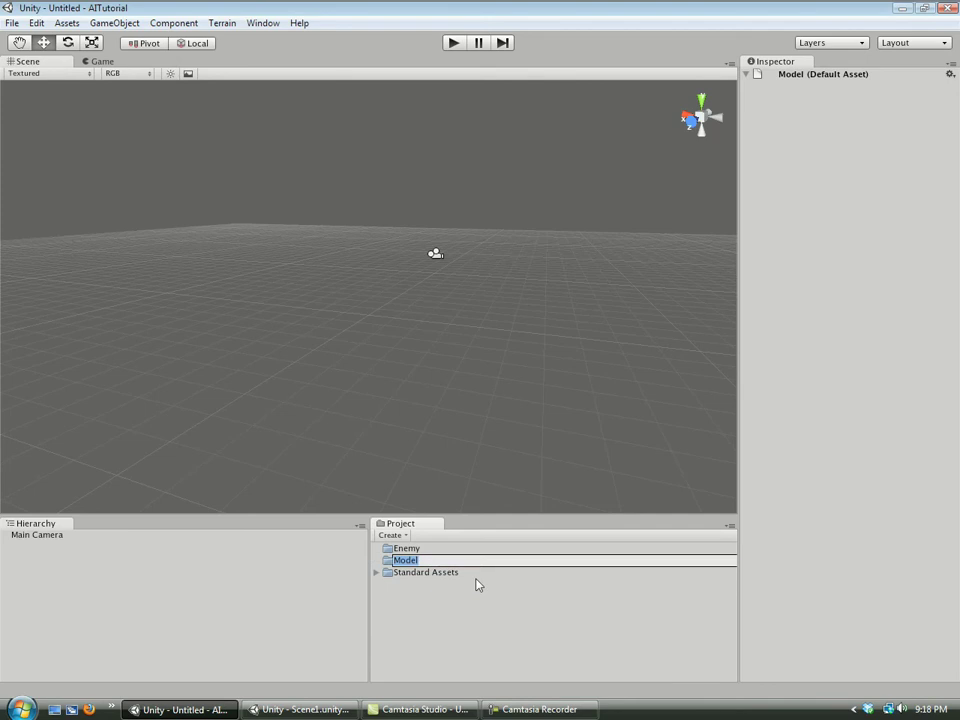
pyautogui.click(472, 585)
# - Duplicate the Model folder and rename the copy as Prefabs
pyautogui.click(418, 562)
pyautogui.hotkey('ctrl', 'd')
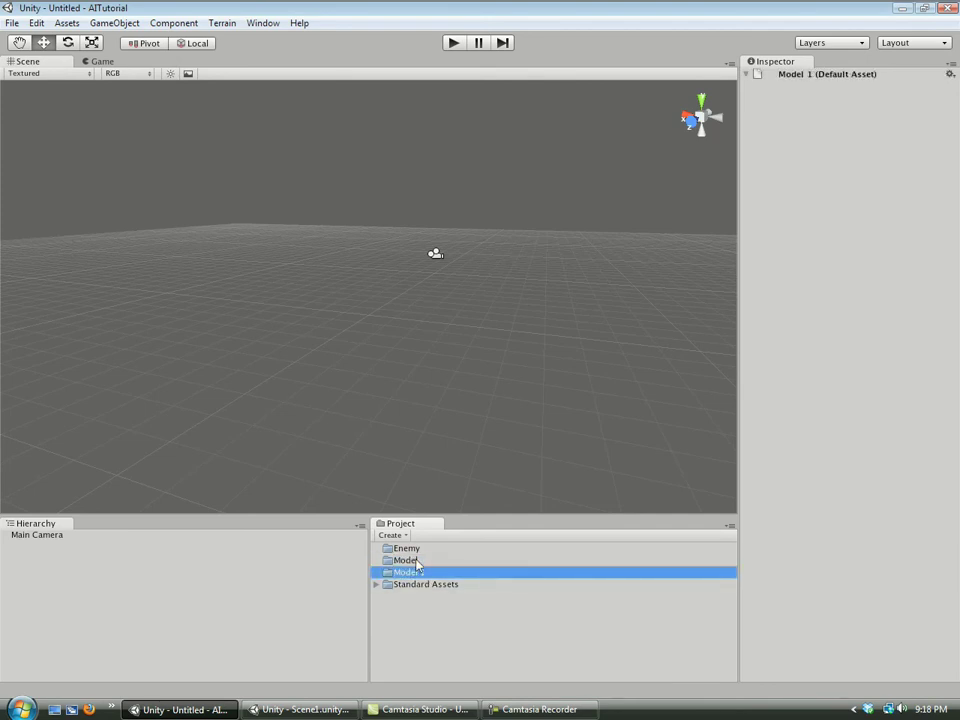
pyautogui.press('F2')
pyautogui.write('P')
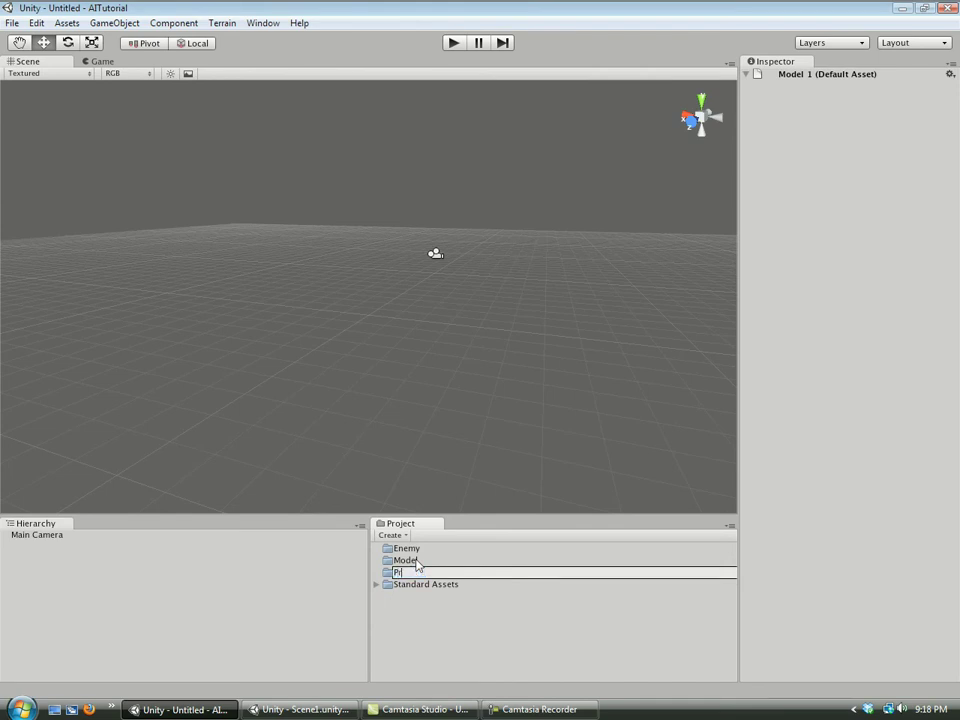
pyautogui.write('refabs')
pyautogui.press('Return')
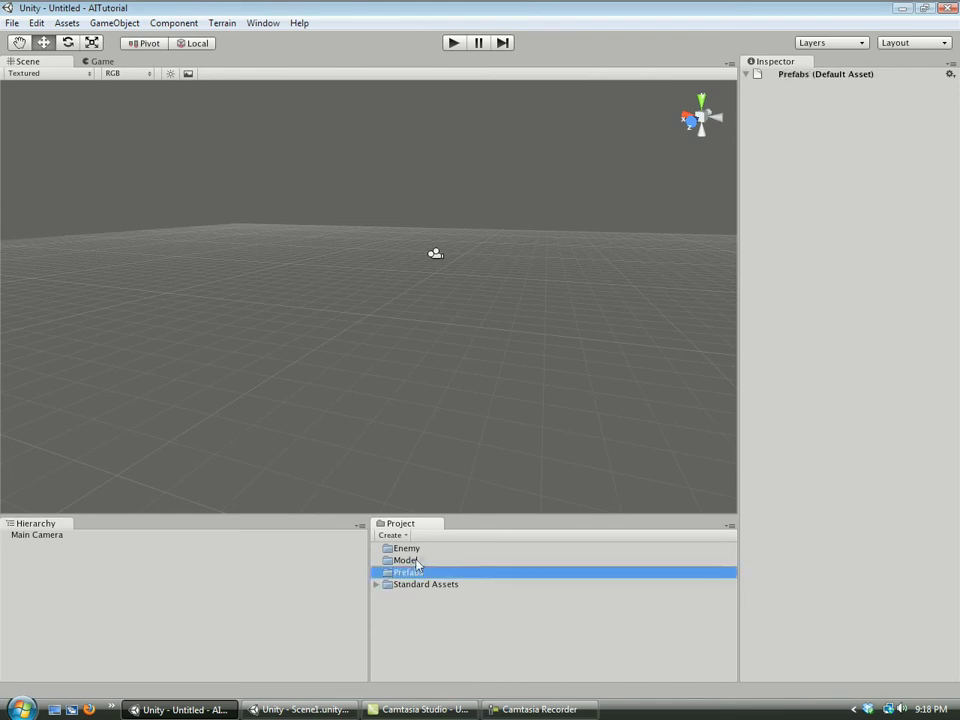
# - Duplicate the Prefabs folder and rename the copy as Player
pyautogui.hotkey('ctrl', 'd')
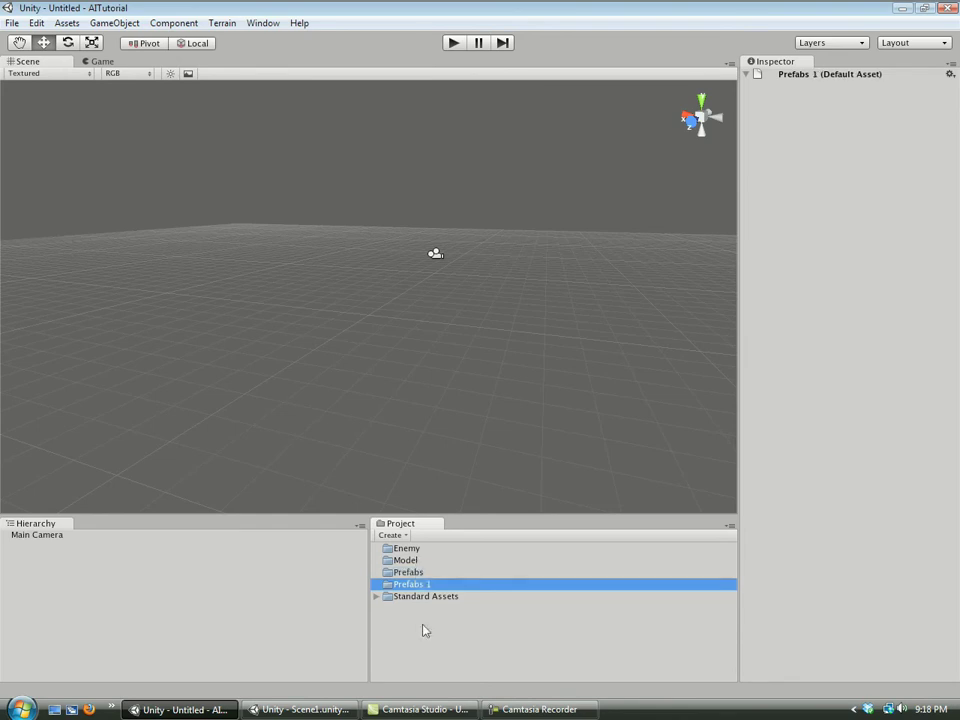
pyautogui.press('F2')
pyautogui.write('Player')
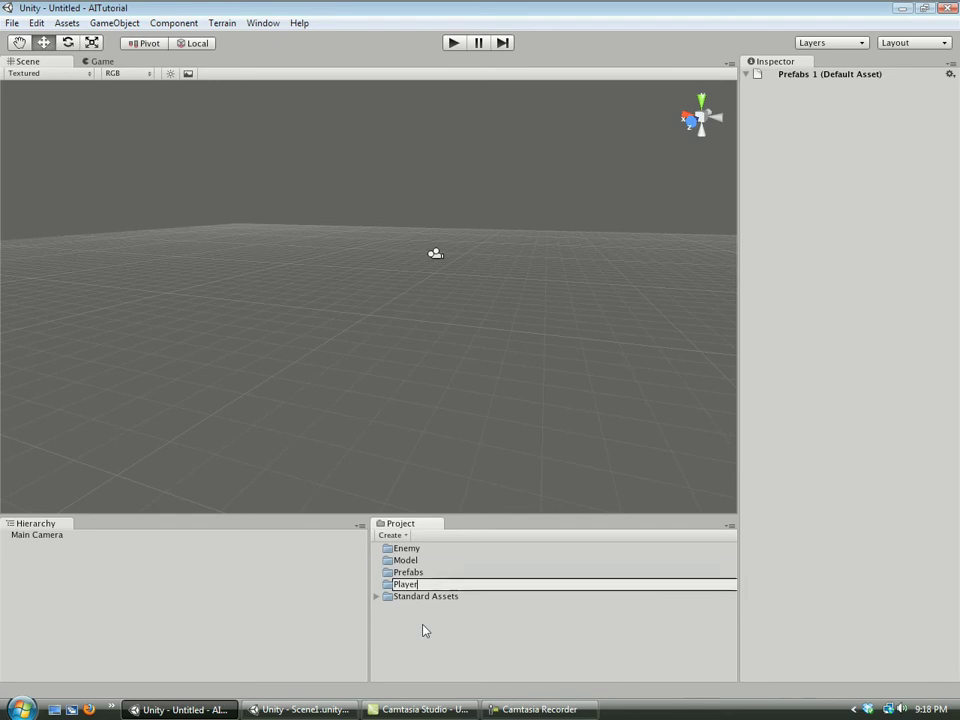
pyautogui.press('Return')
# - Duplicate the Player folder and rename the copy as Environment
pyautogui.hotkey('ctrl', 'd')
pyautogui.press('F2')
pyautogui.write('En')
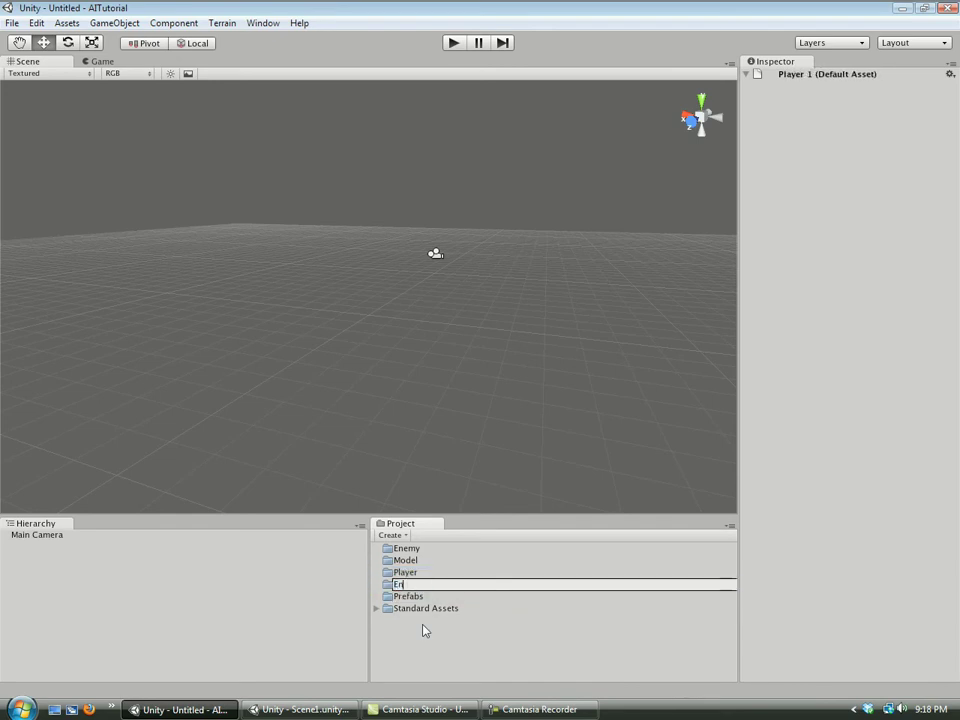
pyautogui.write('vironment')
pyautogui.press('Return')
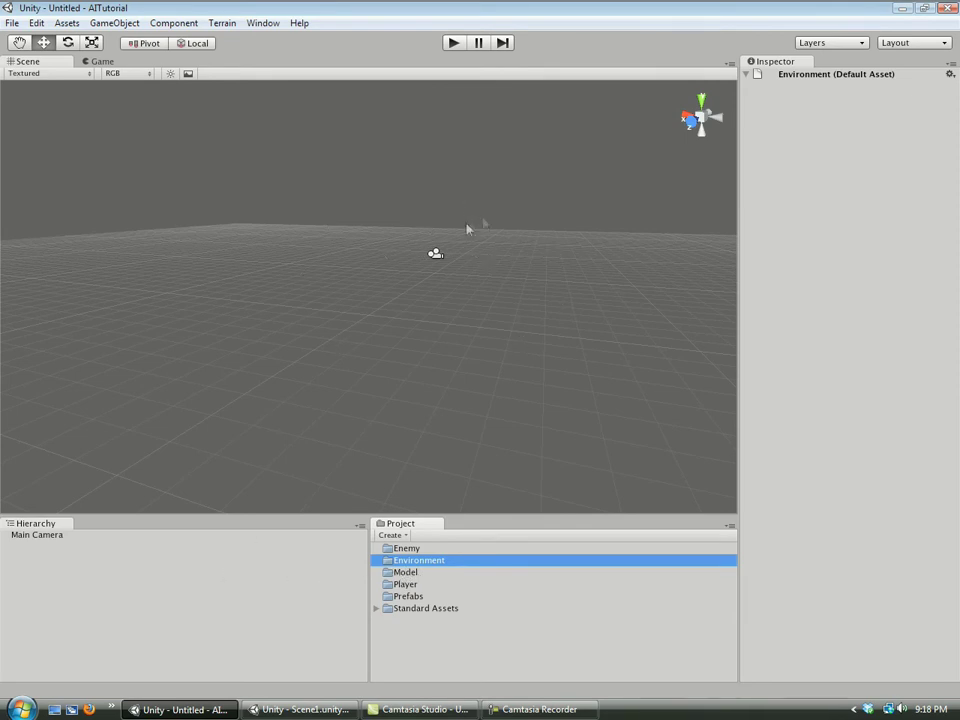
# - Add a plane to the scene and scale it to about 12.1 in X and 18.1 in Z
pyautogui.click(125, 23)
pyautogui.moveTo(154, 62)
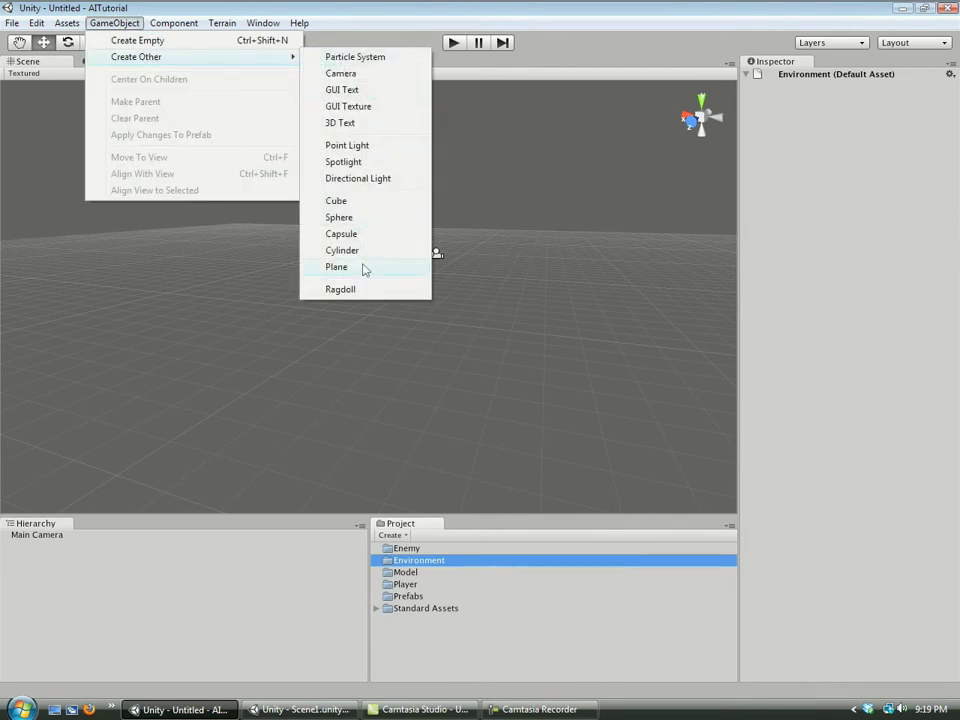
pyautogui.click(365, 268)
pyautogui.press('r')
pyautogui.moveTo(343, 313); pyautogui.dragTo(291, 371)
pyautogui.moveTo(316, 294); pyautogui.dragTo(176, 245)
pyautogui.moveTo(341, 312); pyautogui.dragTo(255, 360)
pyautogui.moveTo(318, 294); pyautogui.dragTo(210, 283)
pyautogui.moveTo(341, 314); pyautogui.dragTo(336, 318)
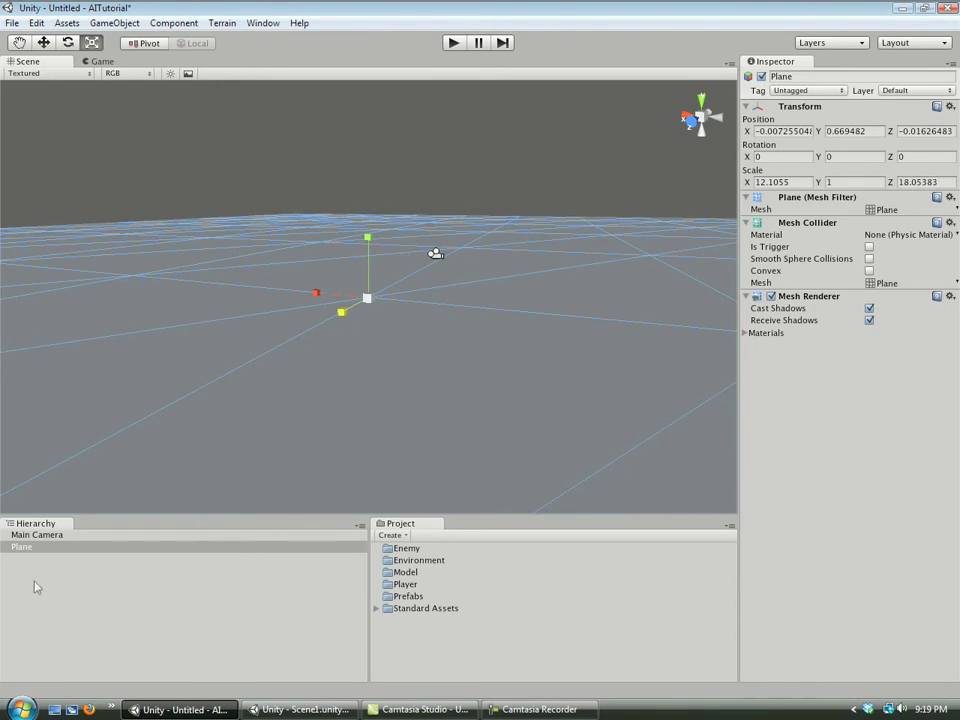
# - Rename the plane object as Ground
pyautogui.click(29, 548)
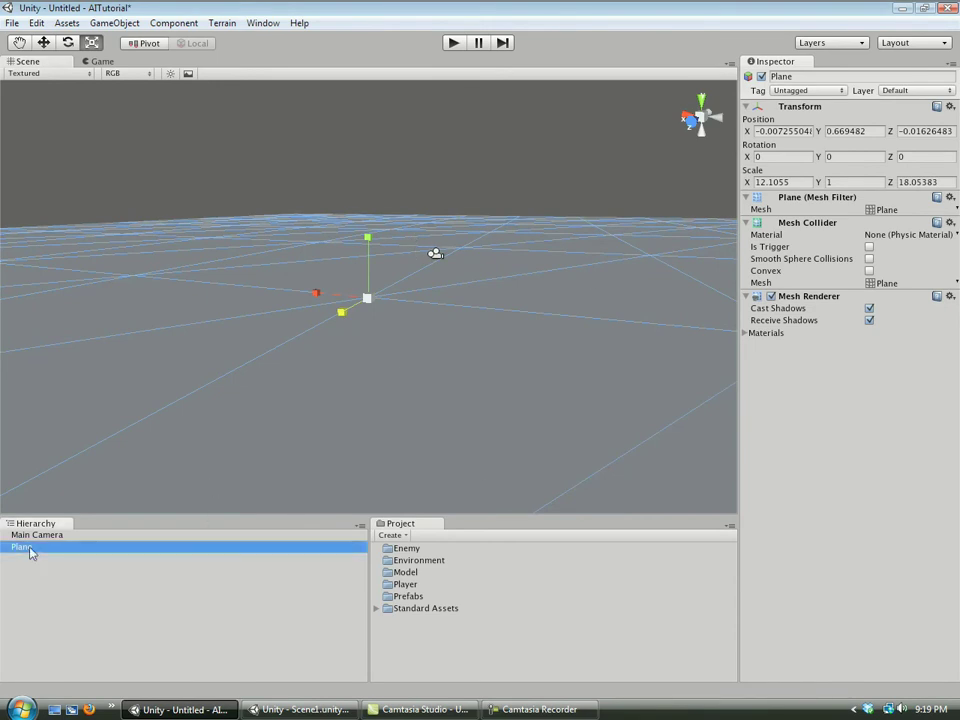
pyautogui.click(29, 548)
pyautogui.write('Ground')
pyautogui.press('Return')
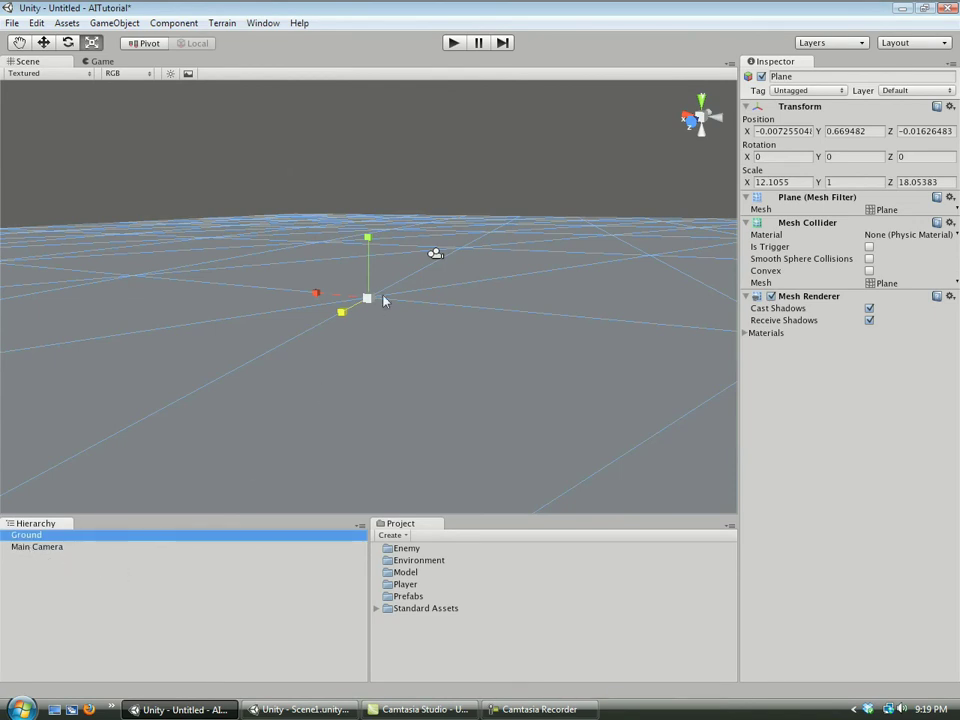
# - Add a directional light, rotated to about 25.6, 180, 180 and positioned above the ground at about Y 12.5, Z 3.5
pyautogui.click(112, 22)
pyautogui.moveTo(276, 63)
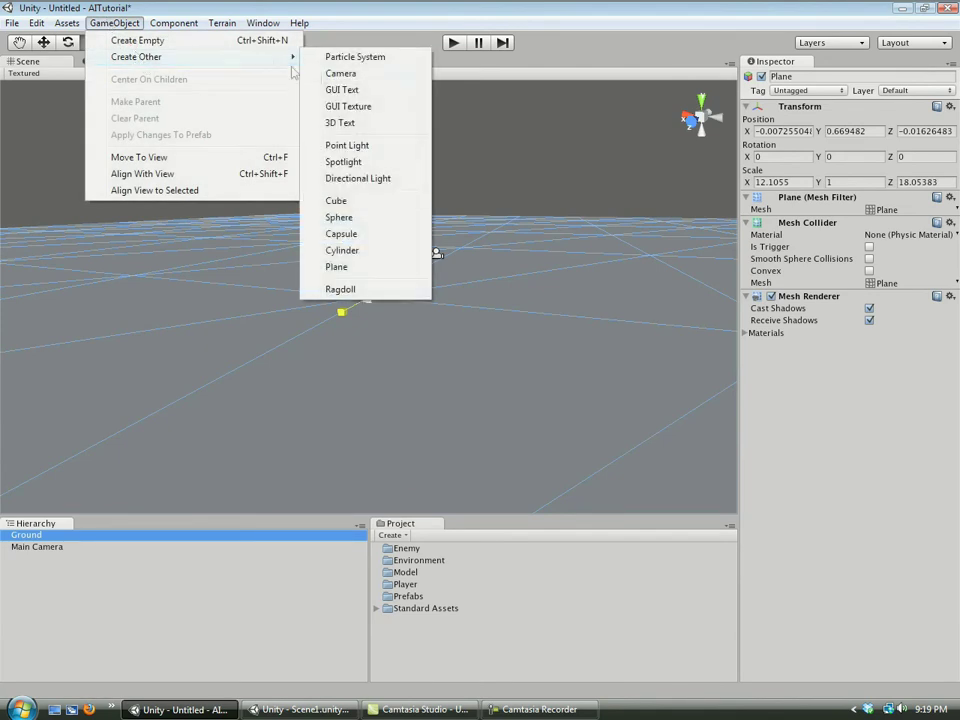
pyautogui.click(378, 178)
pyautogui.press('e')
pyautogui.moveTo(354, 270); pyautogui.dragTo(613, 660)
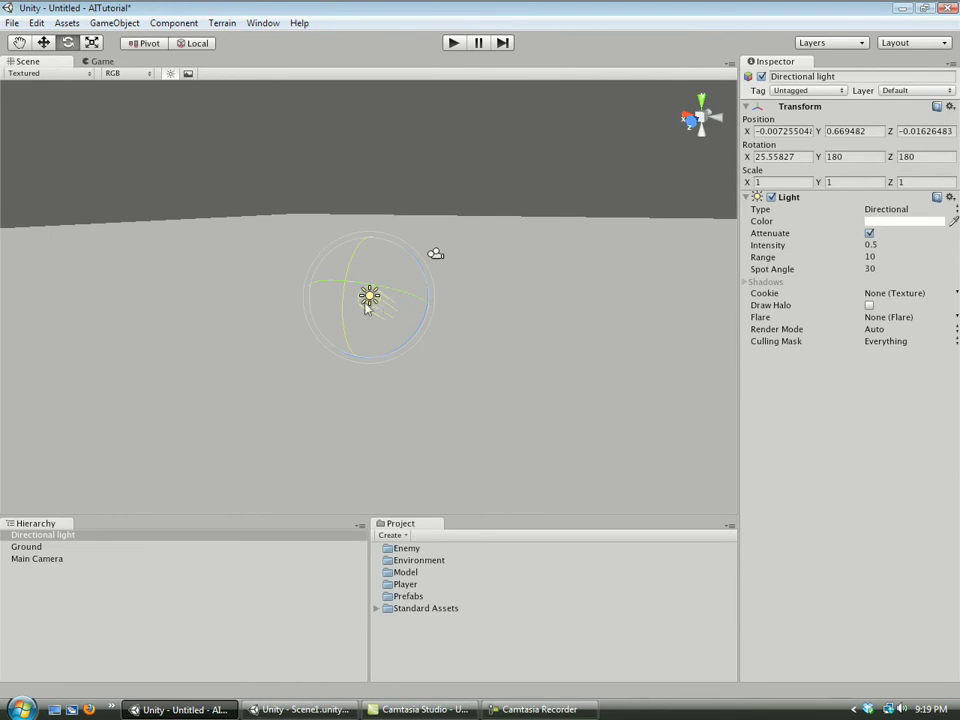
pyautogui.press('w')
pyautogui.moveTo(363, 329); pyautogui.dragTo(381, 137)
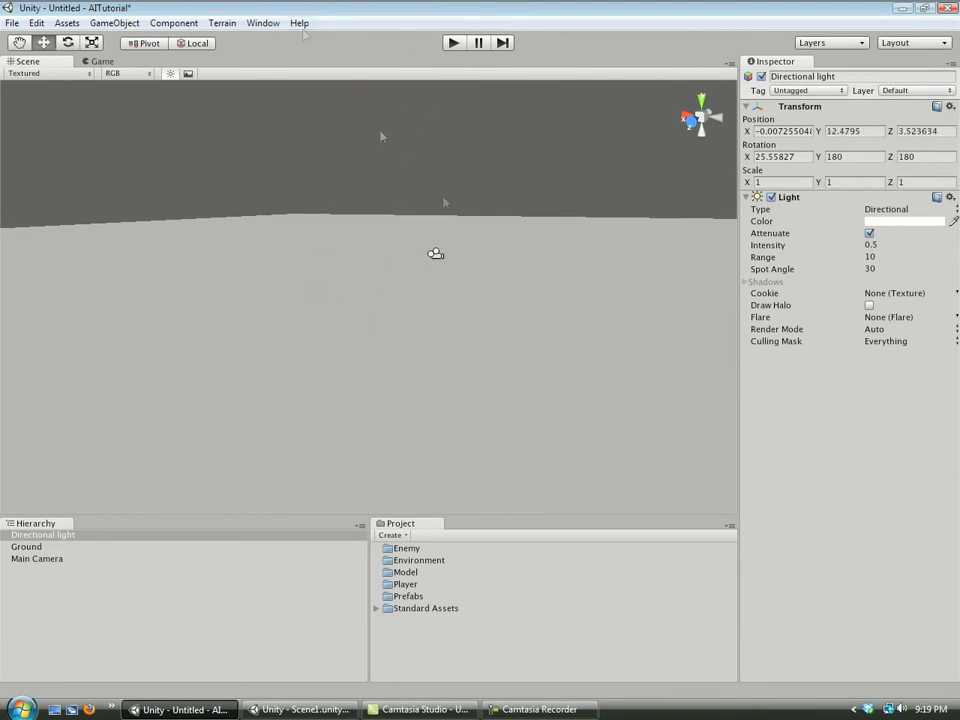
# - Run the scene to check the lit ground through the main camera, and stop it again
pyautogui.click(454, 42)
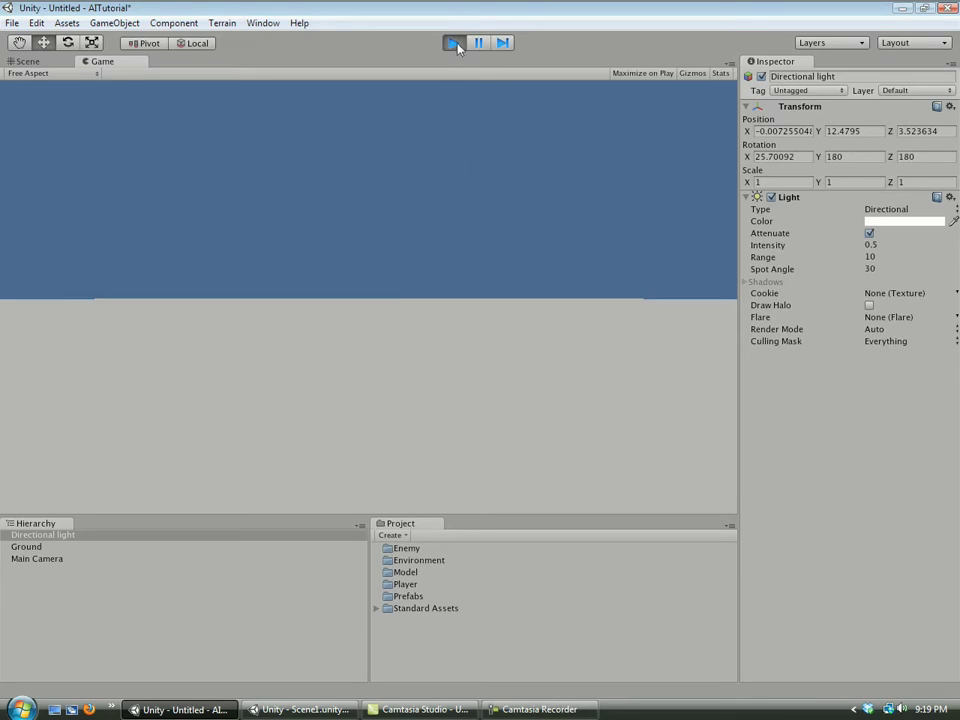
pyautogui.click(454, 43)
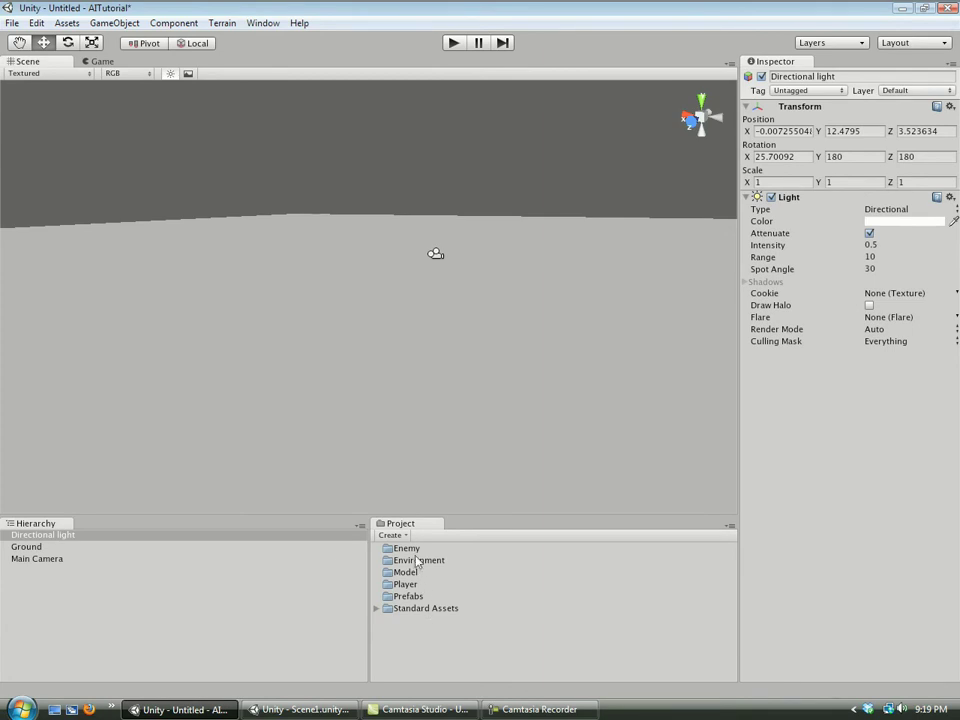
# - Import Robot.FBX from the Robot folder in UnityTutorials into the Player folder
pyautogui.rightClick(411, 586)
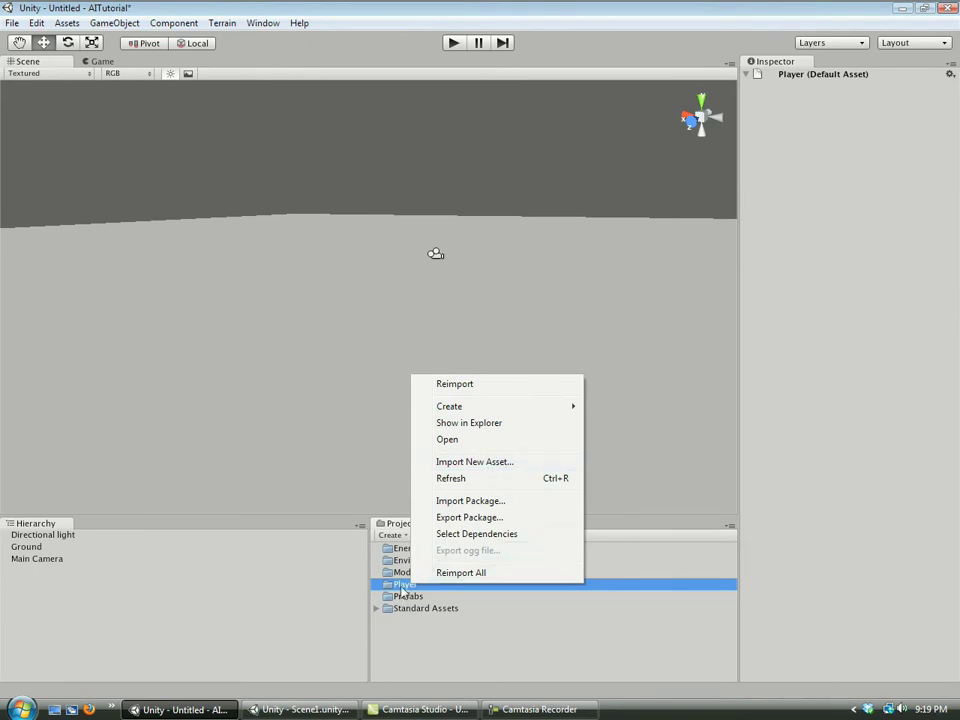
pyautogui.click(477, 463)
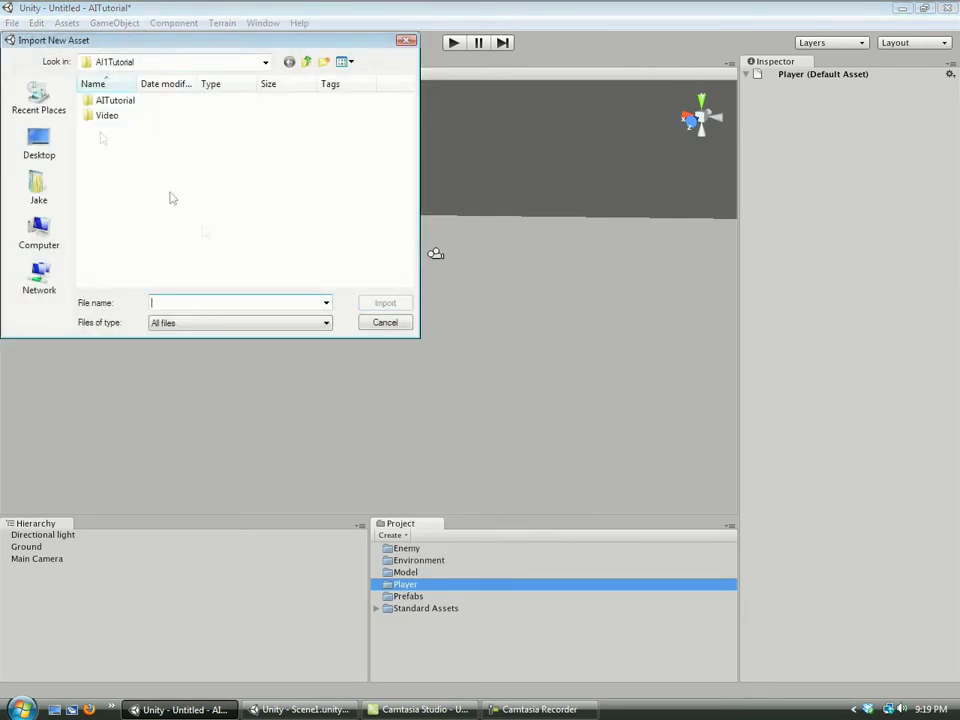
pyautogui.click(153, 66)
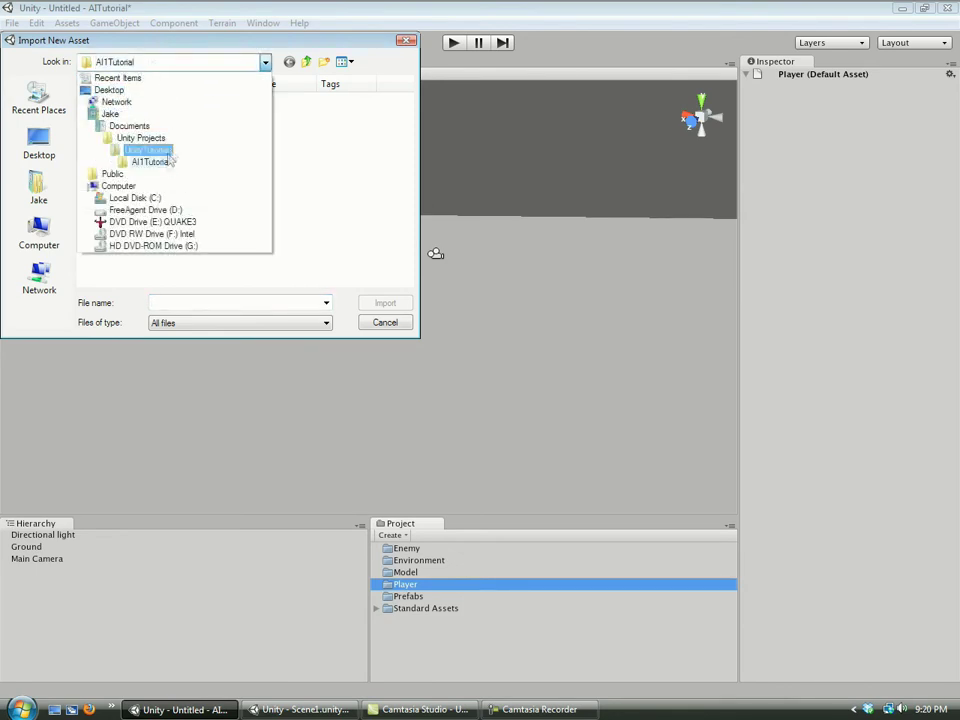
pyautogui.click(170, 152)
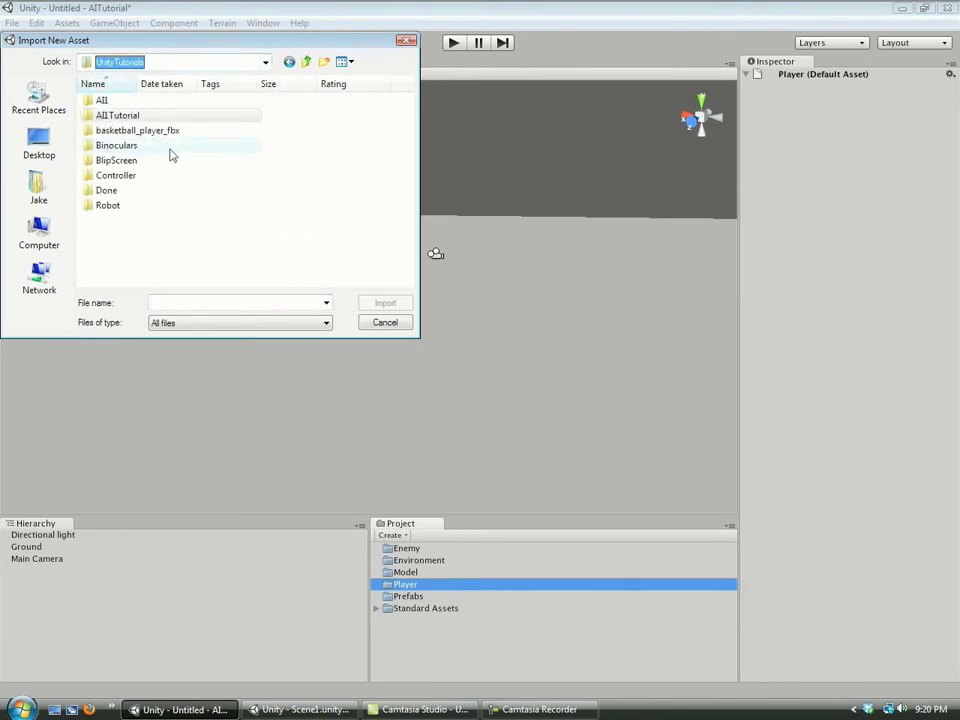
pyautogui.doubleClick(118, 206)
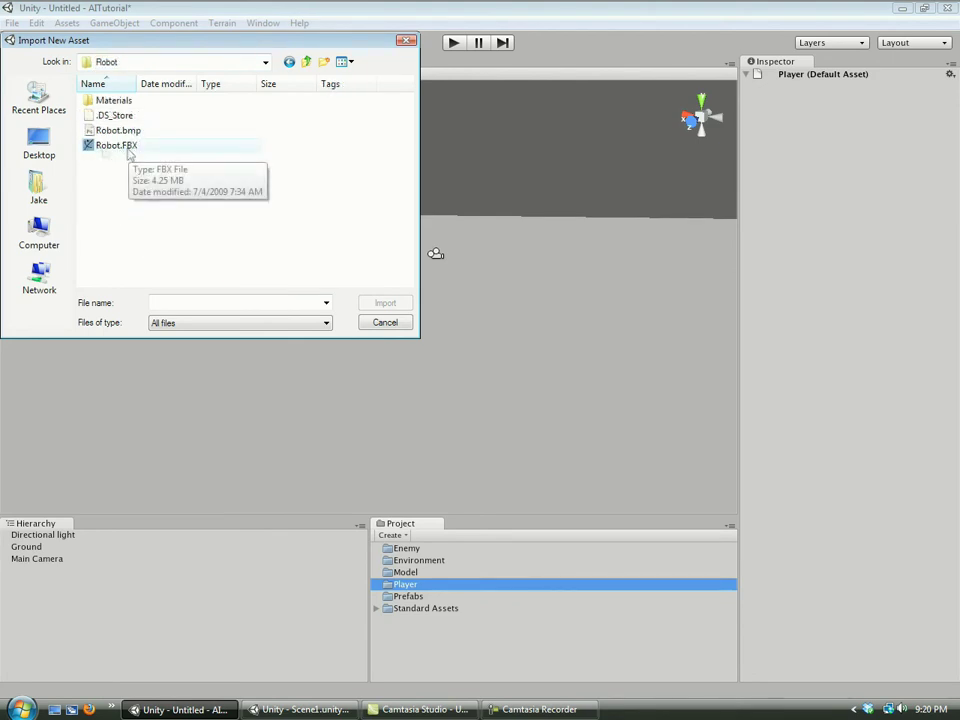
pyautogui.doubleClick(118, 148)
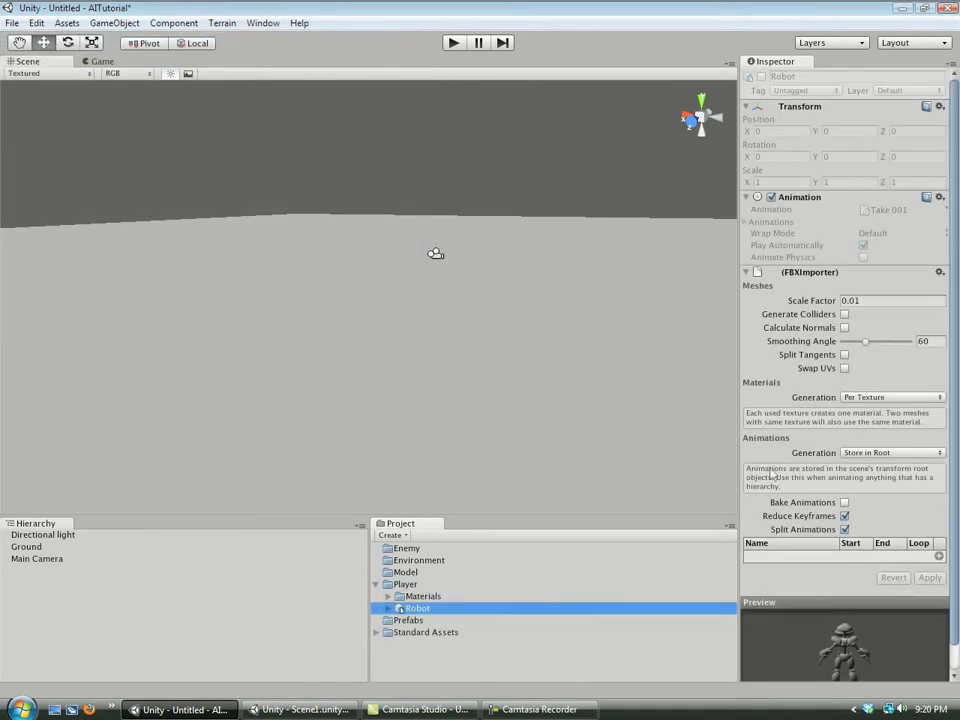
# - Add a looping idle clip covering frames 1 to 78 to the Robot model's split animations
pyautogui.moveTo(954, 485); pyautogui.dragTo(954, 513)
pyautogui.moveTo(860, 628); pyautogui.dragTo(830, 628)
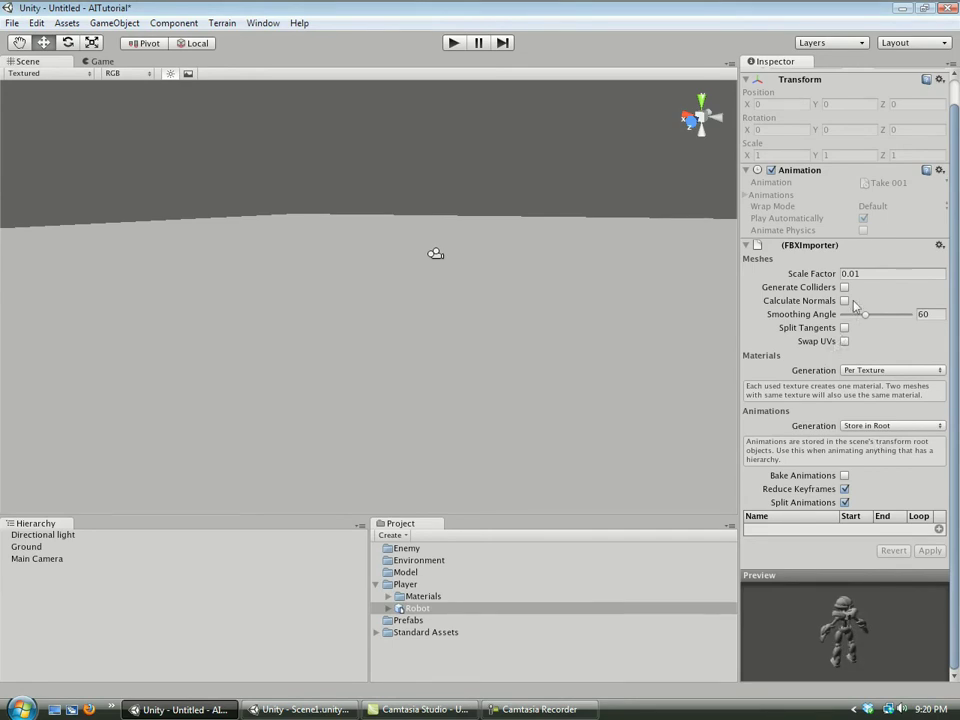
pyautogui.press('F10')
pyautogui.click(938, 529)
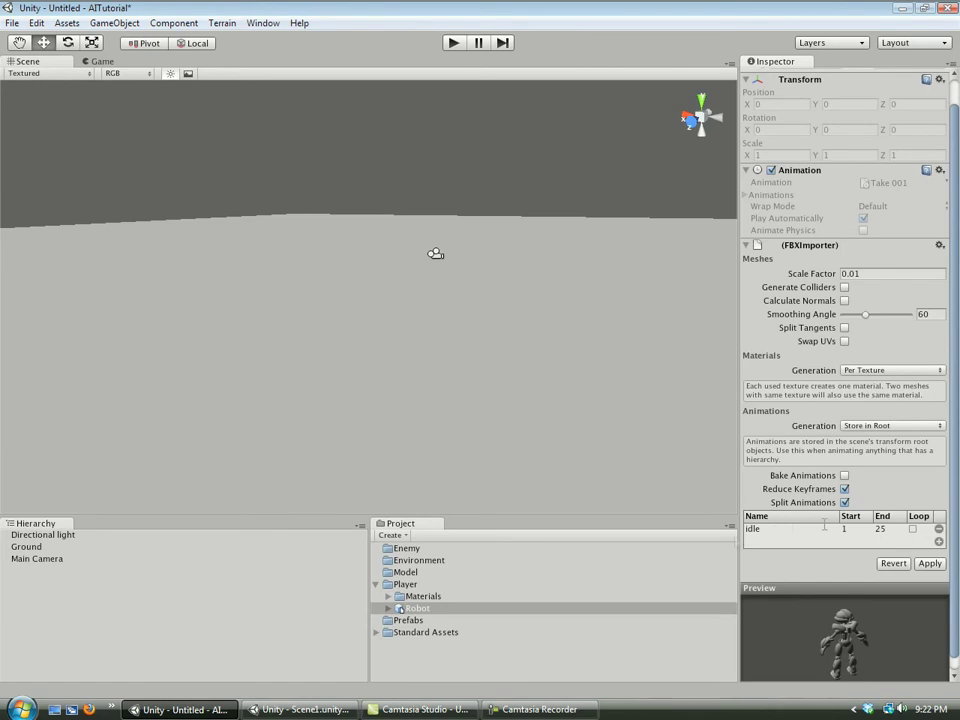
pyautogui.click(895, 531)
pyautogui.write('78')
pyautogui.click(912, 530)
# - Add a looping run clip covering frames 196 to 200 and apply the Robot import settings
pyautogui.click(938, 541)
pyautogui.click(784, 542)
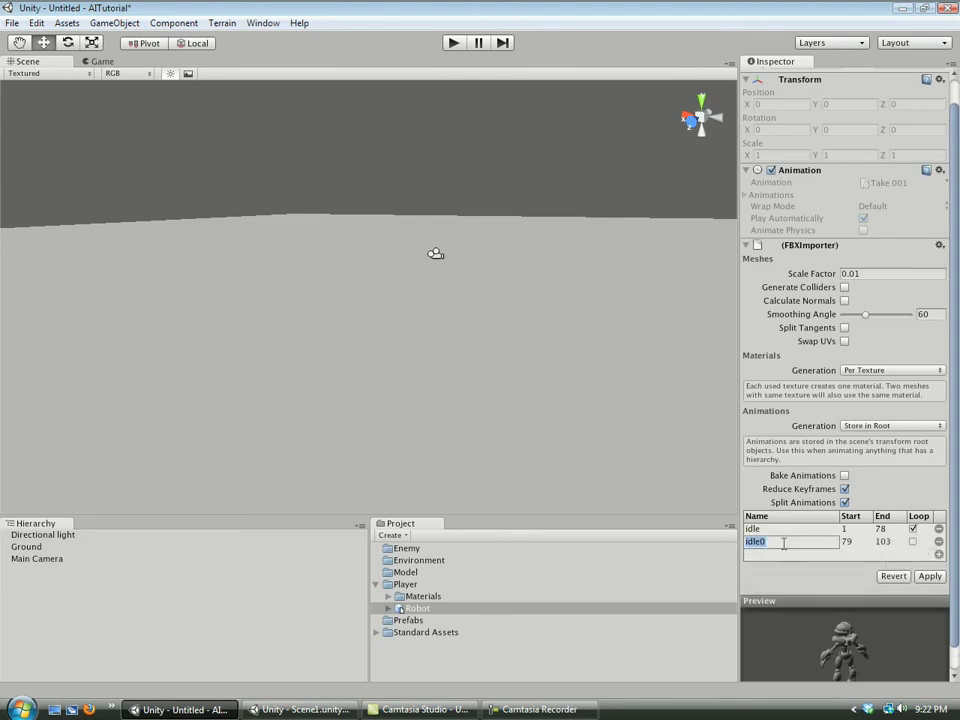
pyautogui.write('run')
pyautogui.click(866, 542)
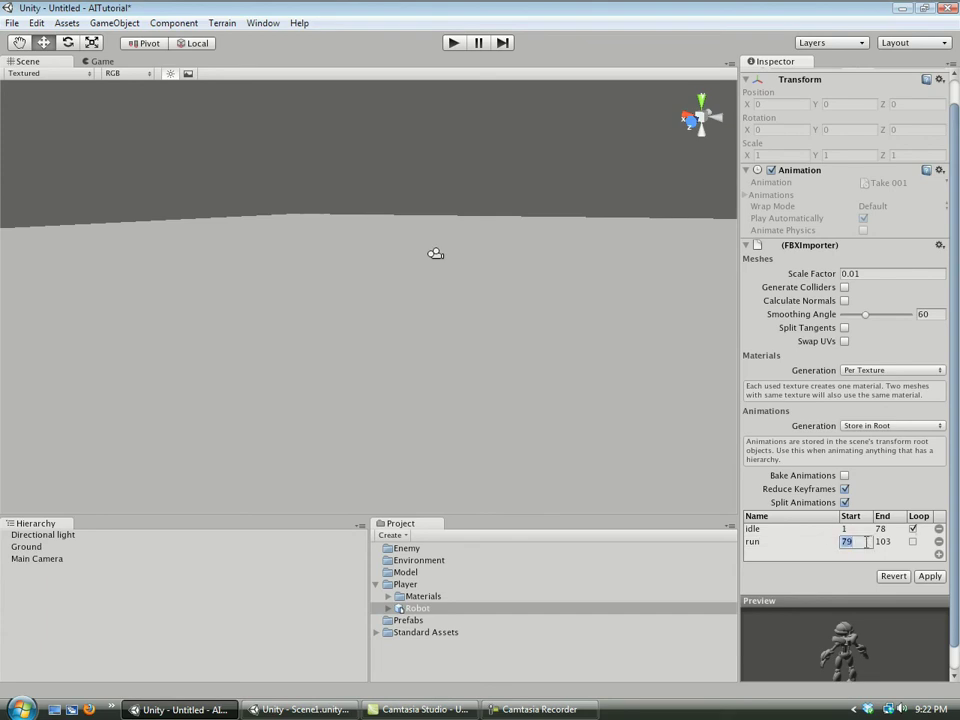
pyautogui.write('7')
pyautogui.write('96')
pyautogui.click(903, 541)
pyautogui.write('200')
pyautogui.click(912, 541)
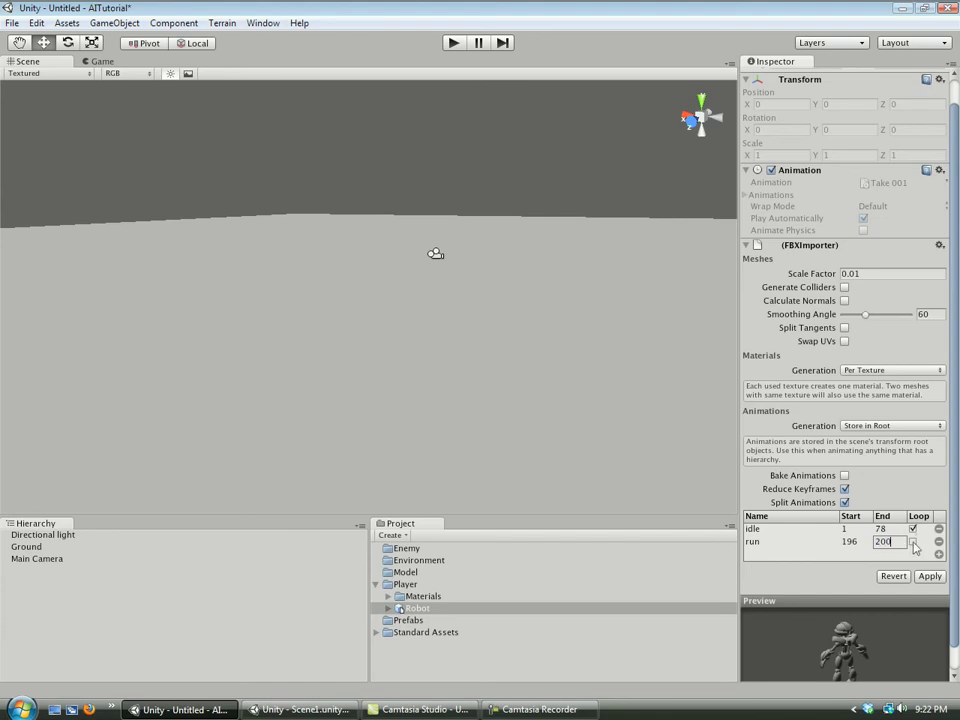
pyautogui.click(930, 577)
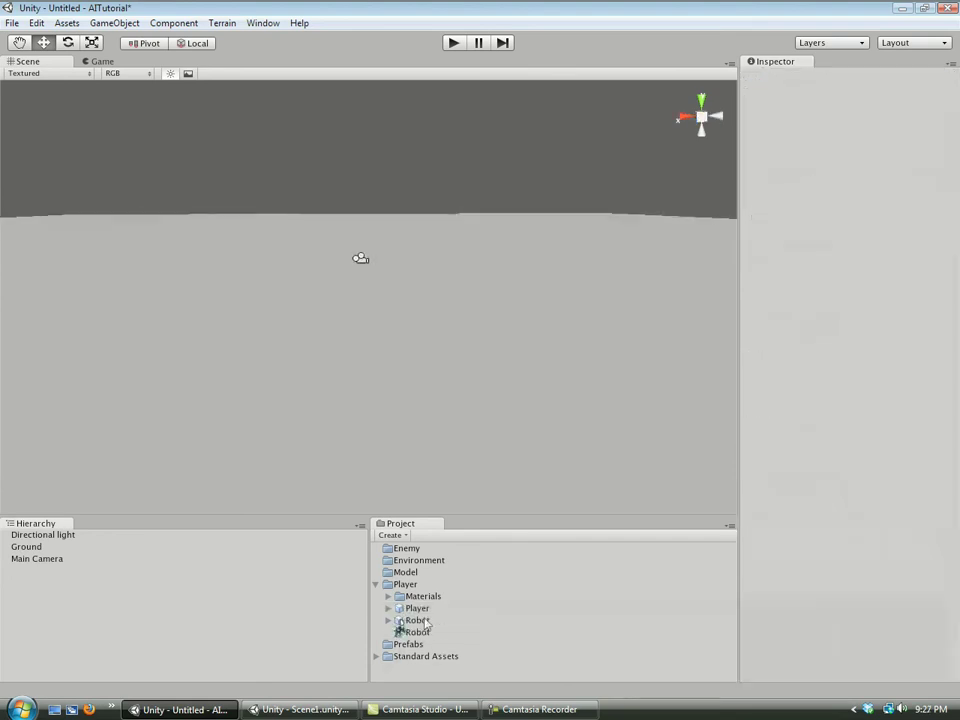
pyautogui.click(418, 621)
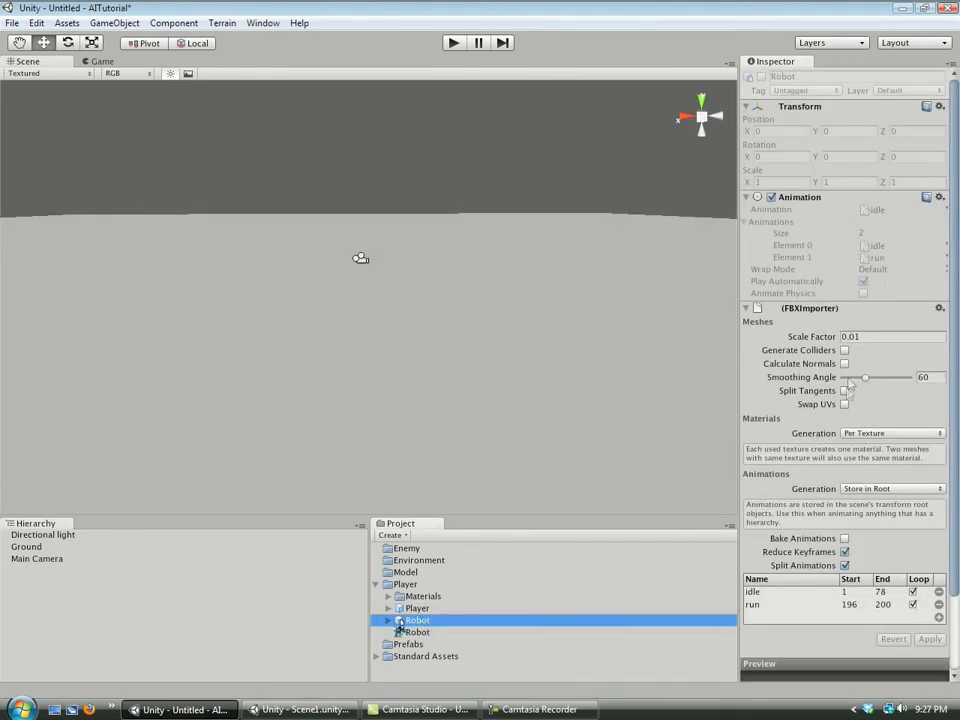
pyautogui.click(780, 339)
pyautogui.press('BackSpace')
pyautogui.write('1')
pyautogui.click(420, 620)
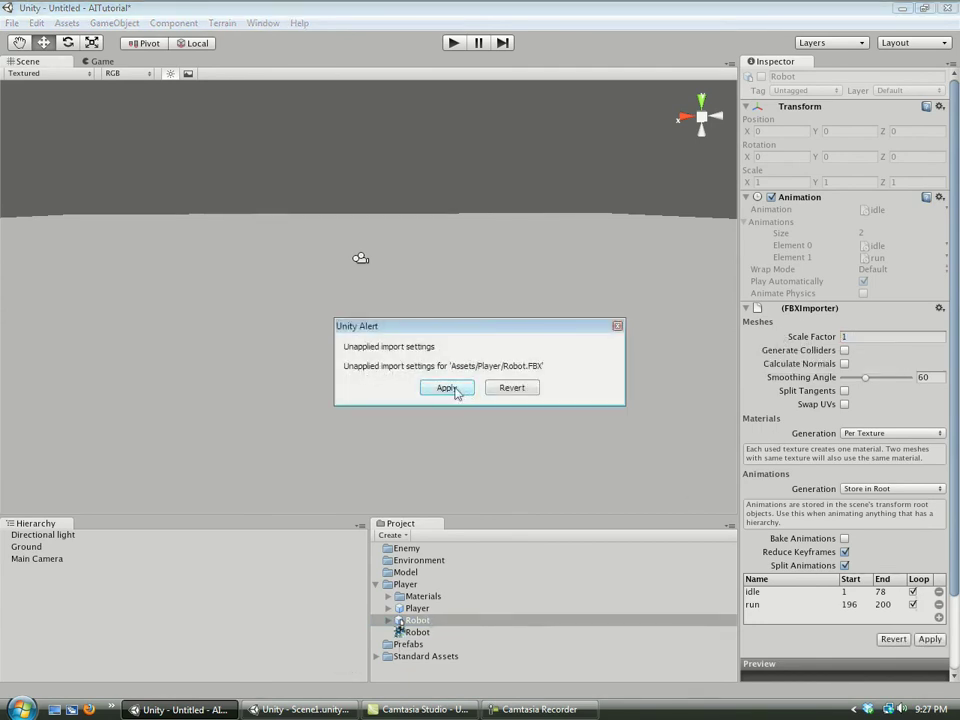
pyautogui.click(499, 388)
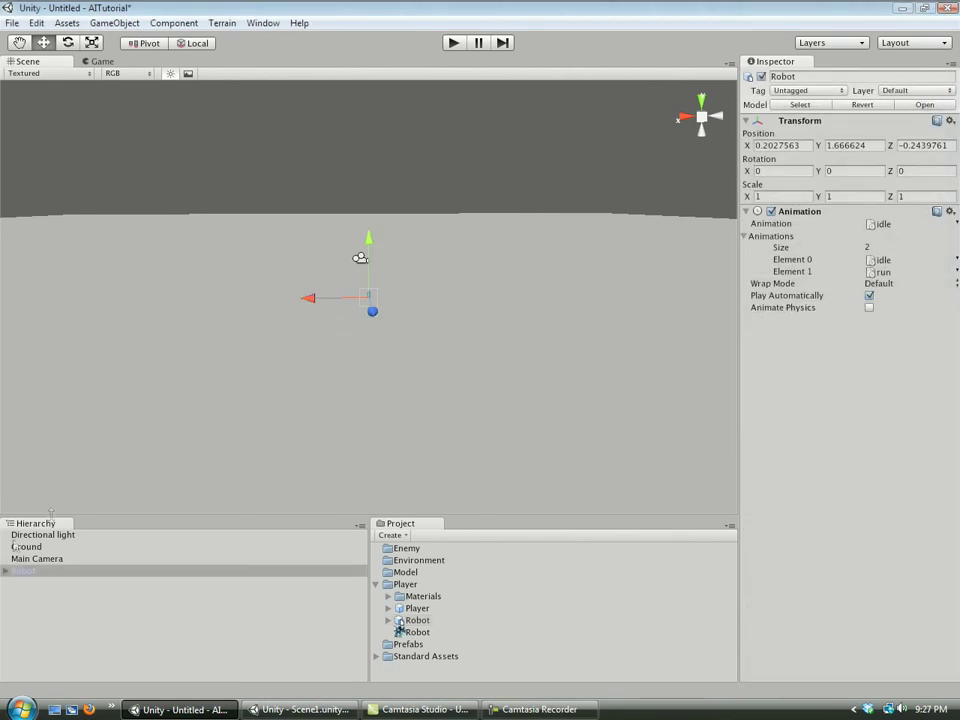
pyautogui.click(28, 574)
pyautogui.press('Delete')
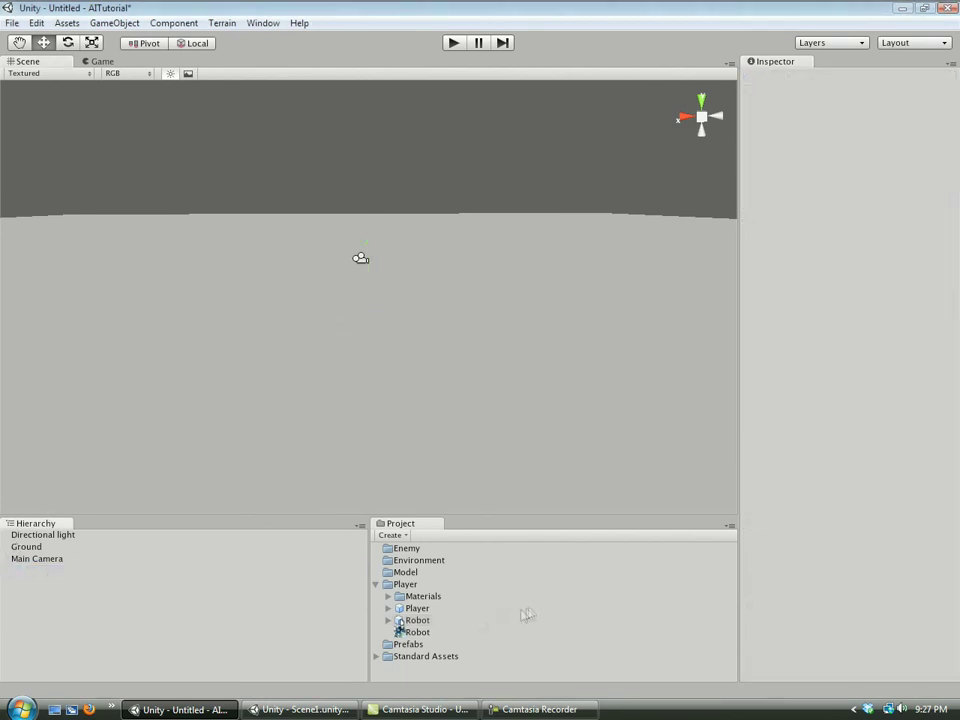
# - Set the Robot model's scale factor to 1, apply the import settings, and place the model in the scene
pyautogui.click(417, 620)
pyautogui.click(885, 337)
pyautogui.write('1')
pyautogui.click(933, 643)
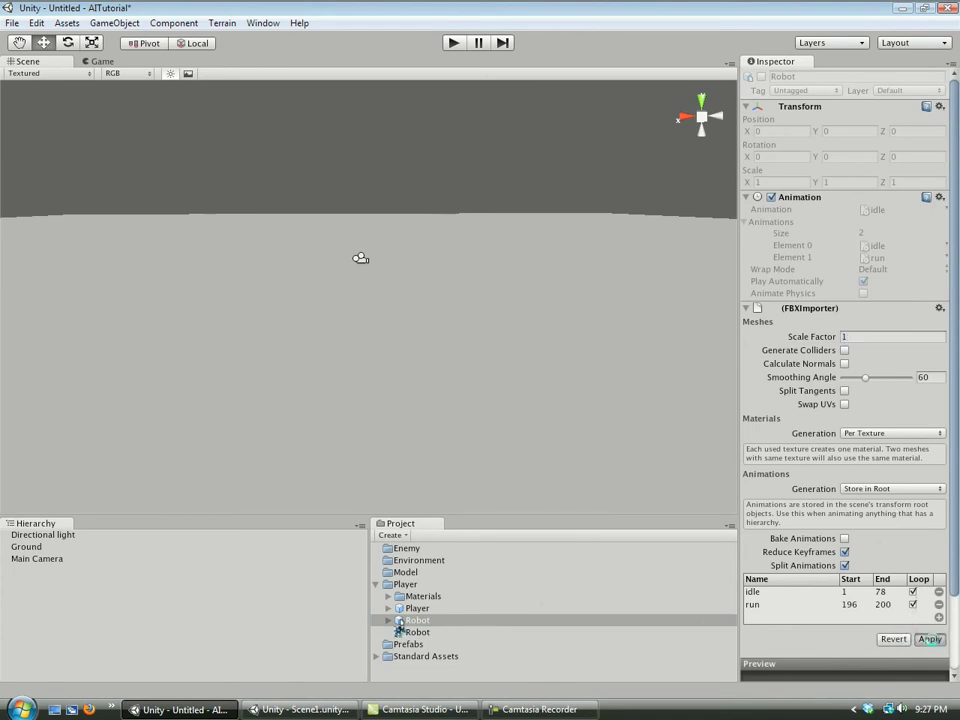
pyautogui.moveTo(417, 608); pyautogui.dragTo(560, 407)
pyautogui.press('f')
pyautogui.keyDown('alt'); pyautogui.moveTo(560, 407); pyautogui.dragTo(534, 396, button='middle'); pyautogui.keyUp('alt')
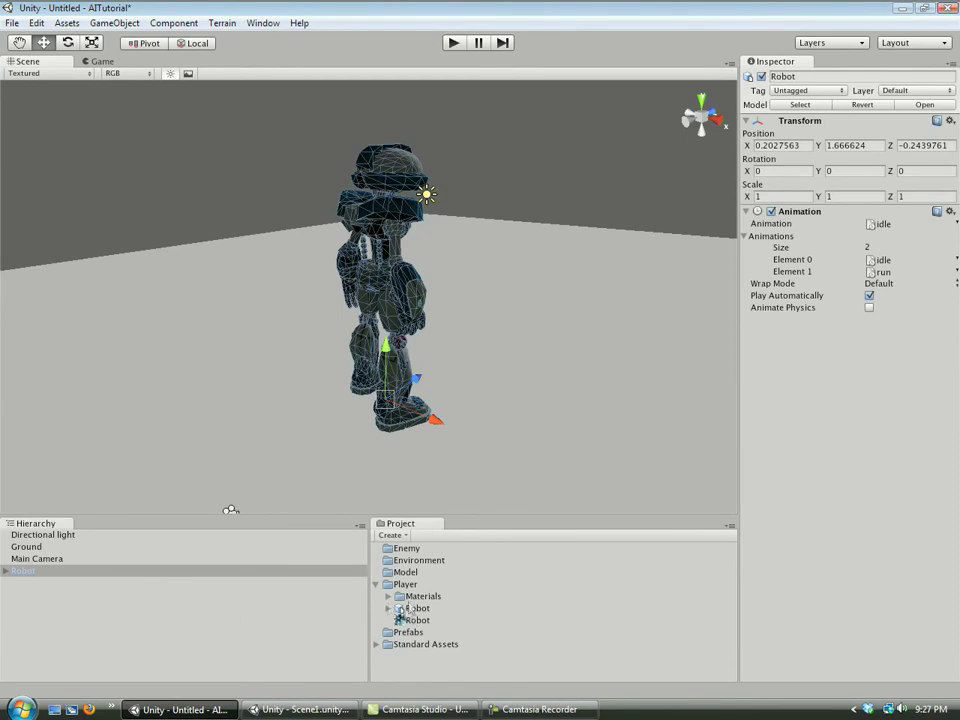
# - Create a prefab named Player in the Player folder from the scene's Robot, and replace the scene robot with it
pyautogui.rightClick(421, 584)
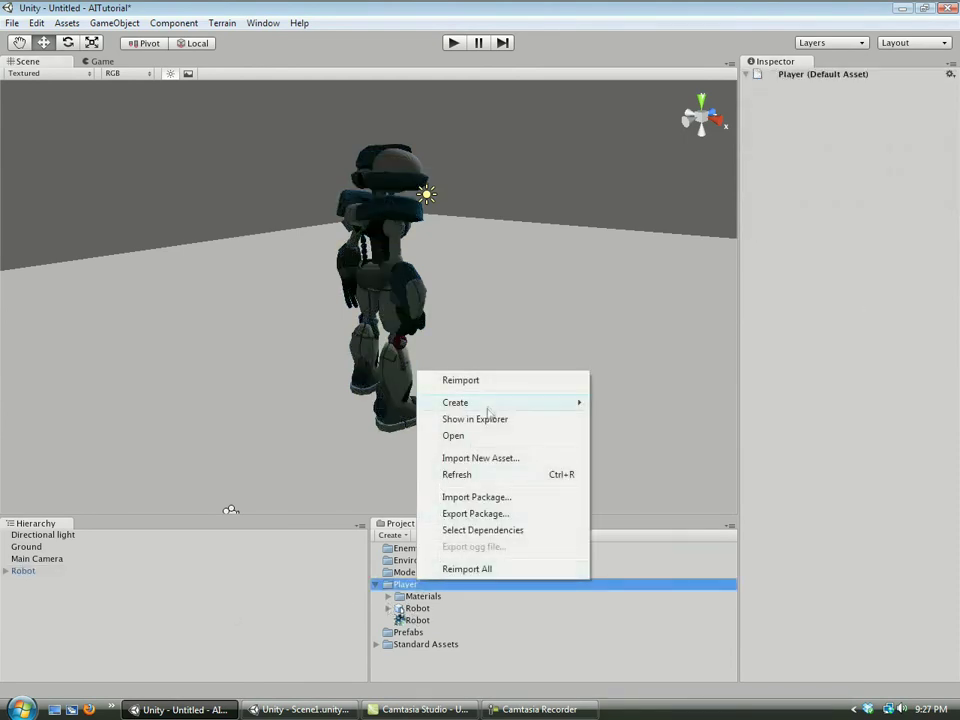
pyautogui.moveTo(574, 401)
pyautogui.click(640, 491)
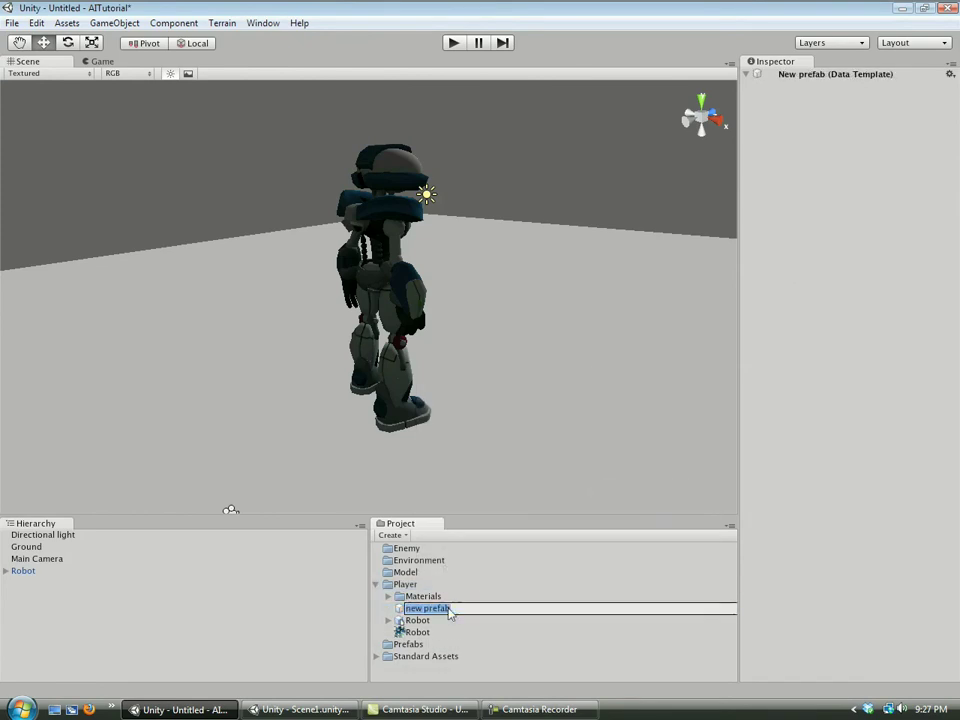
pyautogui.write('Player')
pyautogui.press('Return')
pyautogui.click(22, 571)
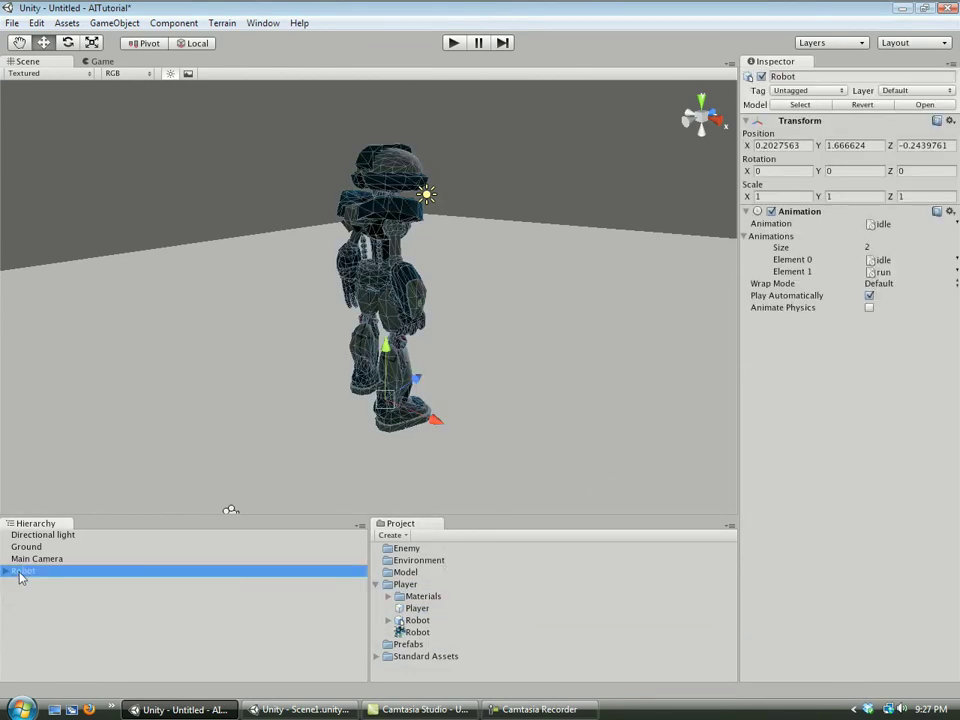
pyautogui.moveTo(20, 577); pyautogui.dragTo(405, 612)
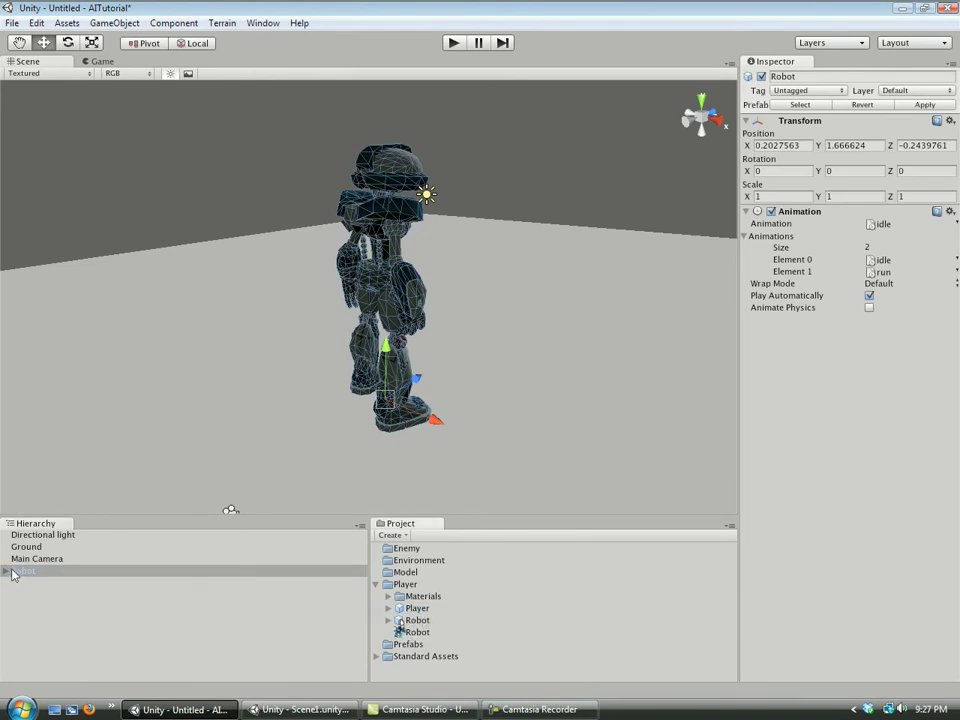
pyautogui.press('Delete')
pyautogui.moveTo(417, 608); pyautogui.dragTo(112, 611)
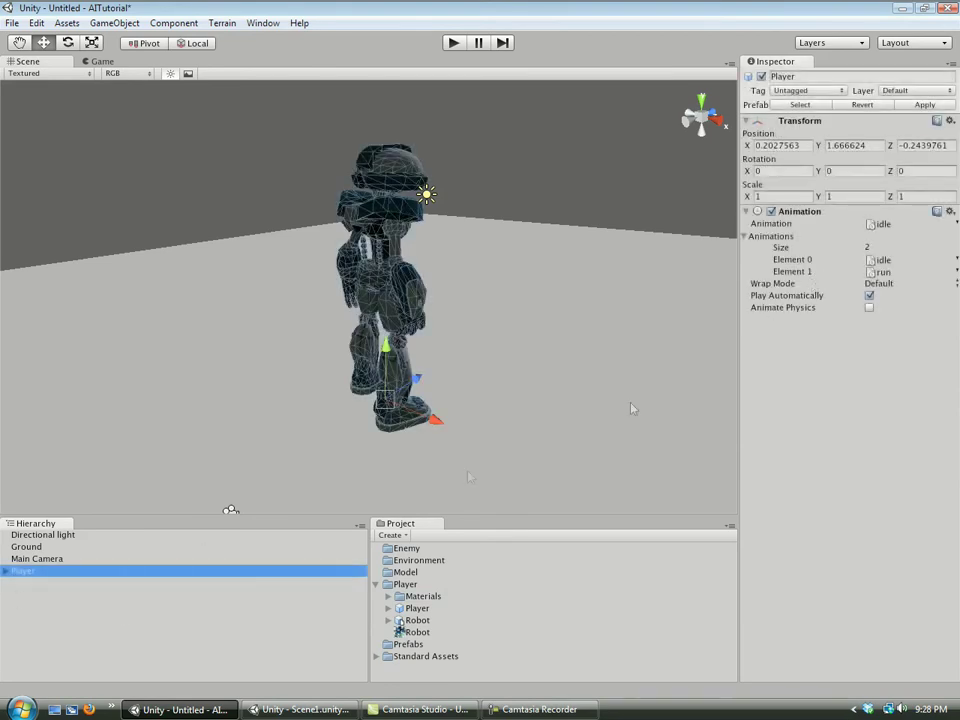
# - Add a Character Controller component to the Player object, accepting the loss of the prefab connection
pyautogui.click(174, 23)
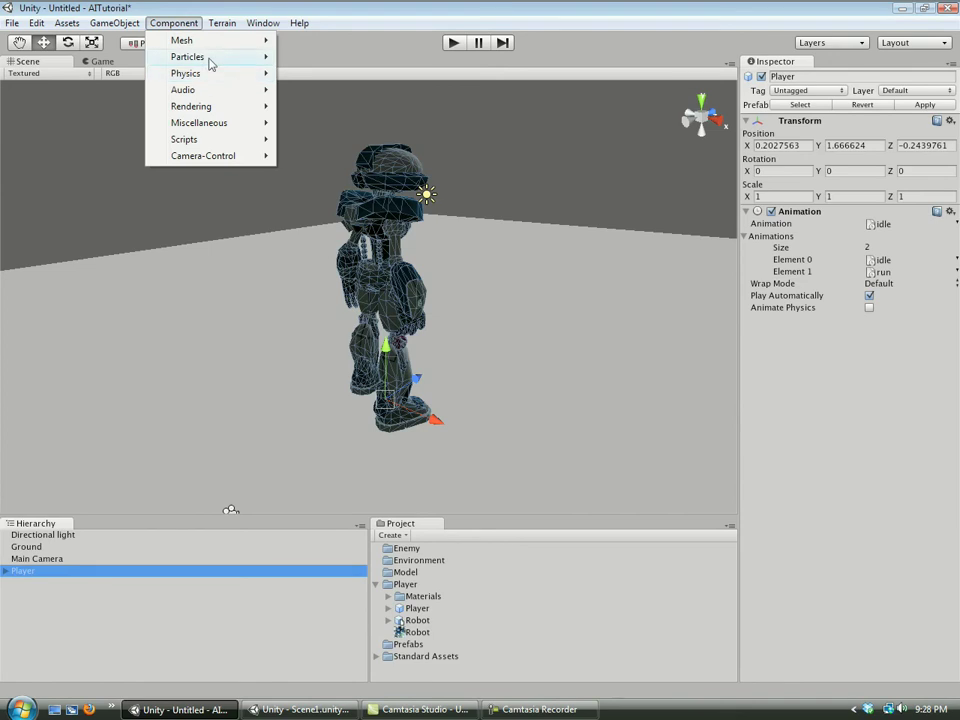
pyautogui.moveTo(210, 63)
pyautogui.click(340, 90)
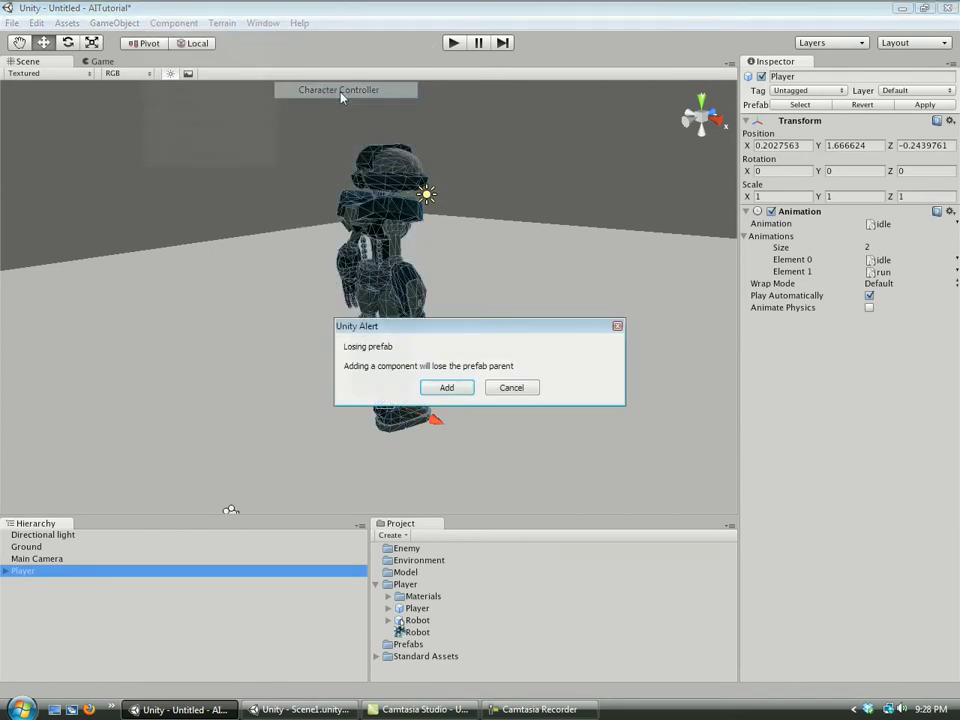
pyautogui.click(447, 387)
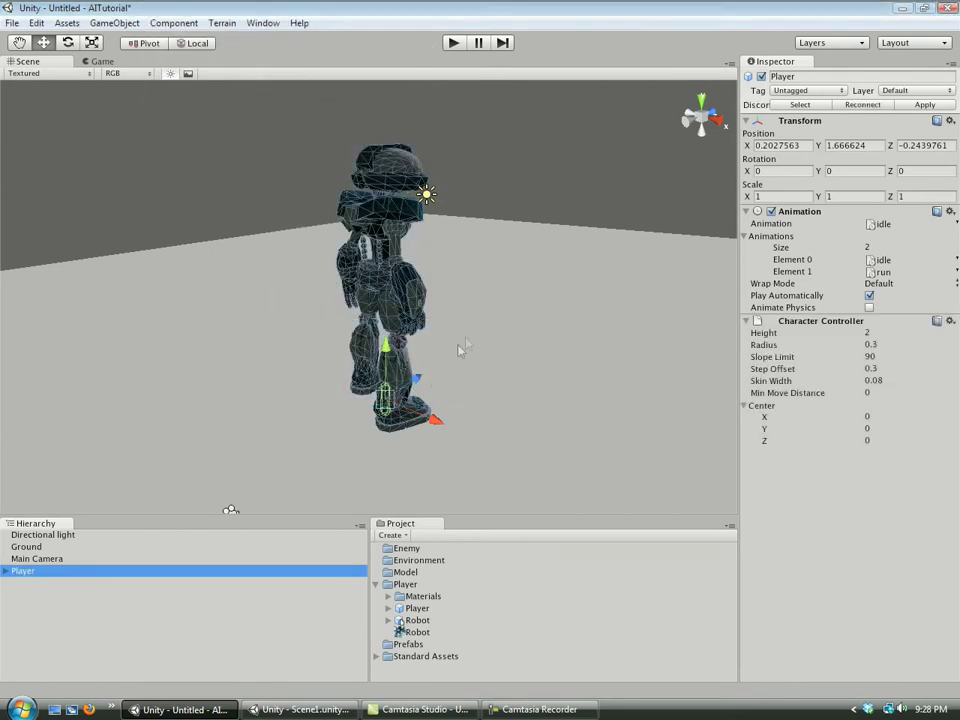
pyautogui.keyDown('alt'); pyautogui.moveTo(459, 403); pyautogui.dragTo(447, 376); pyautogui.keyUp('alt')
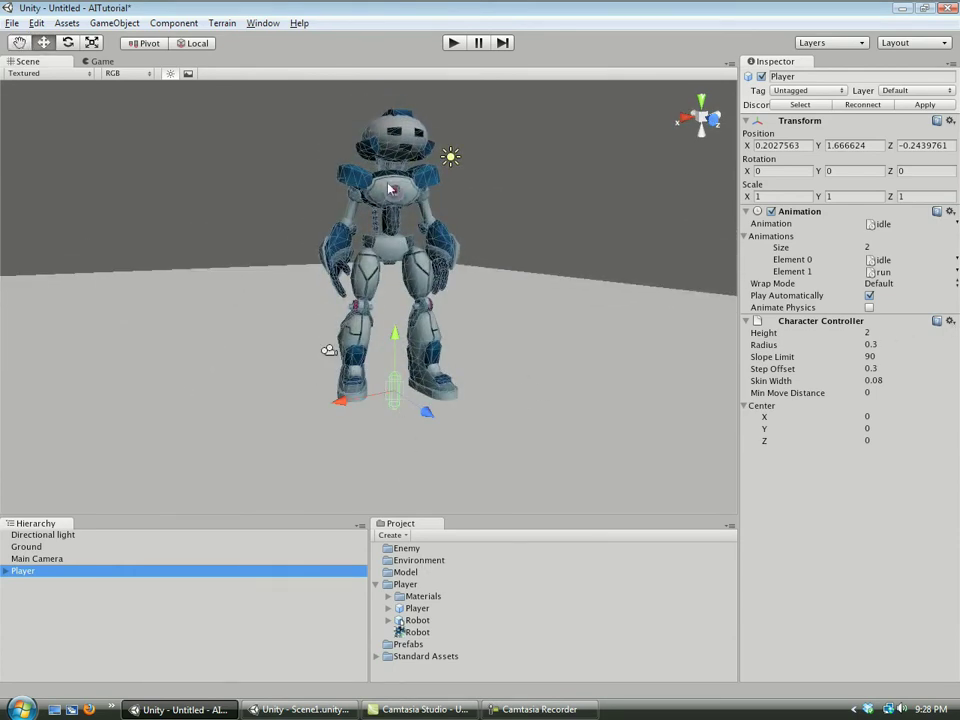
# - Set the Robot model's scale factor to 0.2 and apply the import settings
pyautogui.click(424, 620)
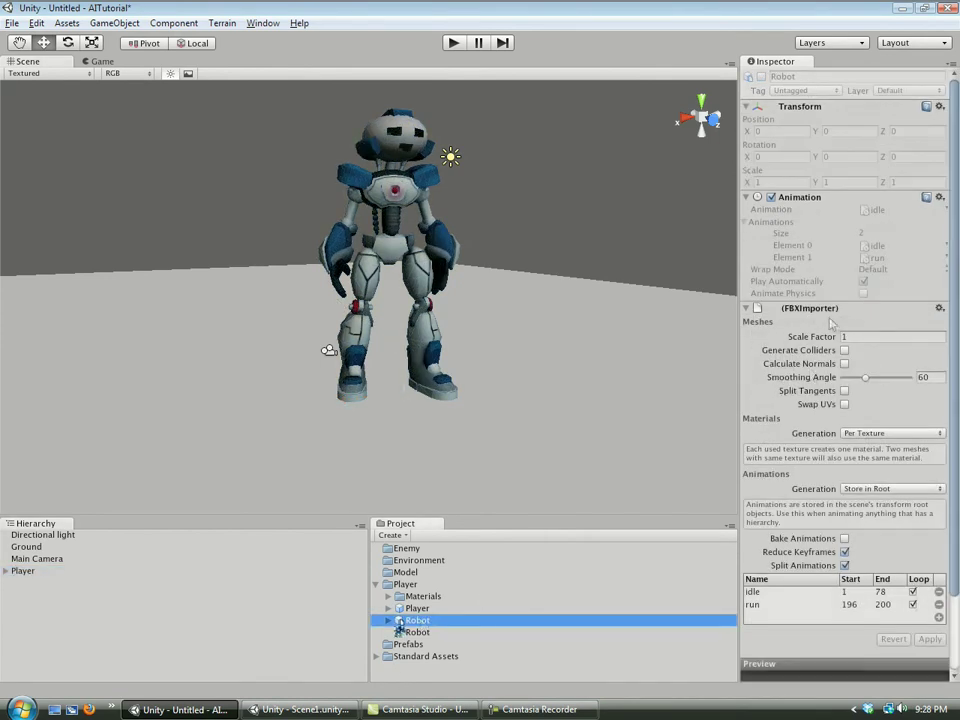
pyautogui.press('BackSpace')
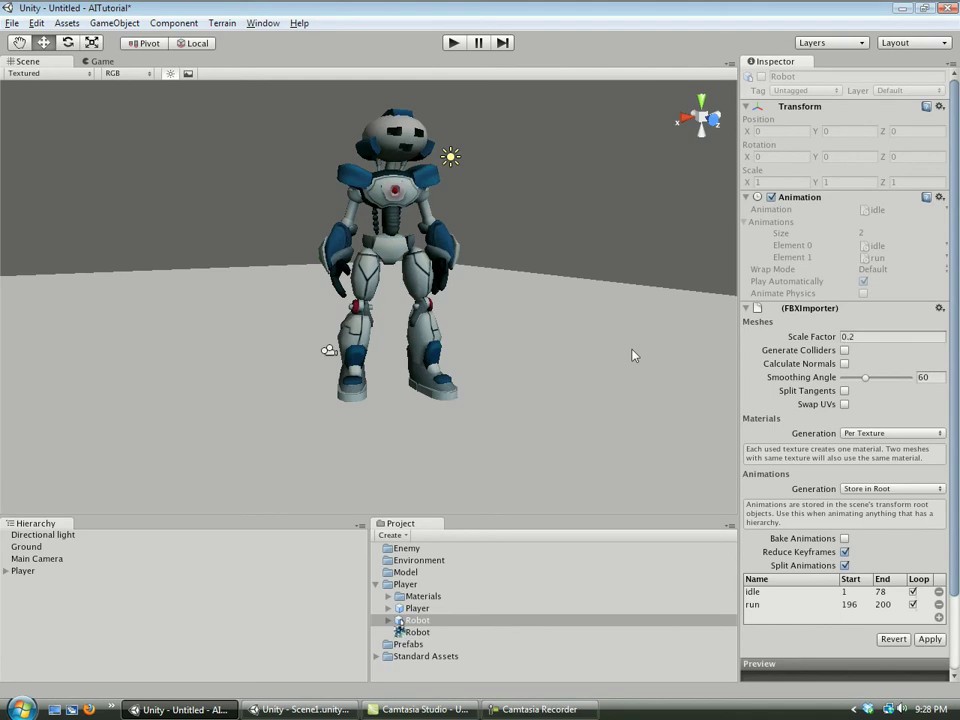
pyautogui.click(928, 640)
# - Delete the Player object from the scene and the Player prefab from the Player folder
pyautogui.click(5, 570)
pyautogui.press('Delete')
pyautogui.click(416, 608)
pyautogui.press('Delete')
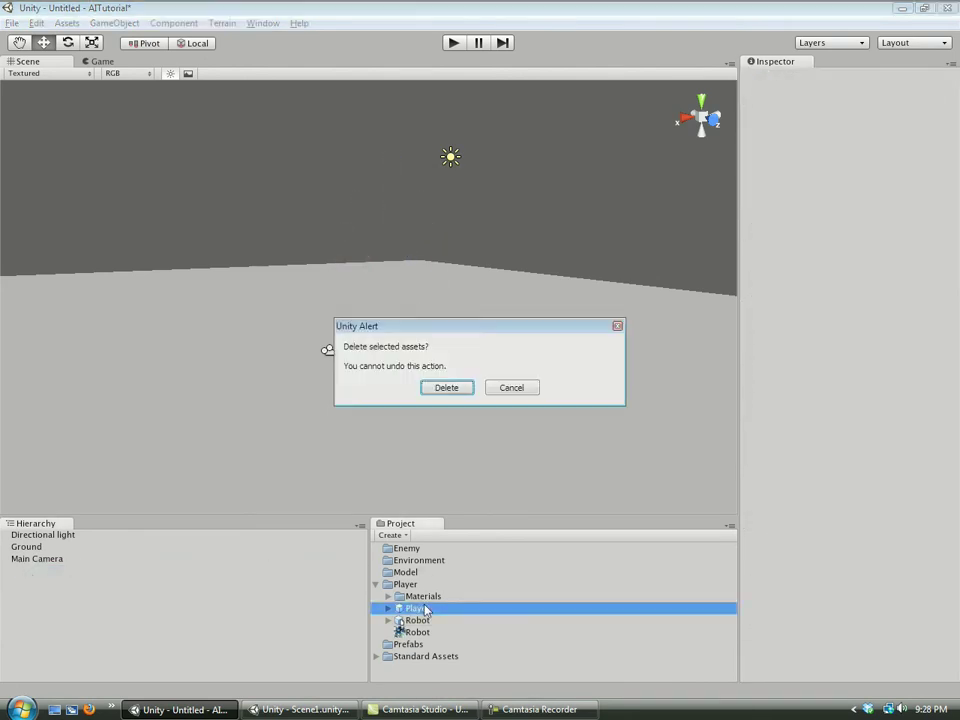
pyautogui.press('Return')
# - Place the rescaled Robot model in the scene and lower it to about Y 0.74, close to the ground
pyautogui.moveTo(424, 612); pyautogui.dragTo(377, 366)
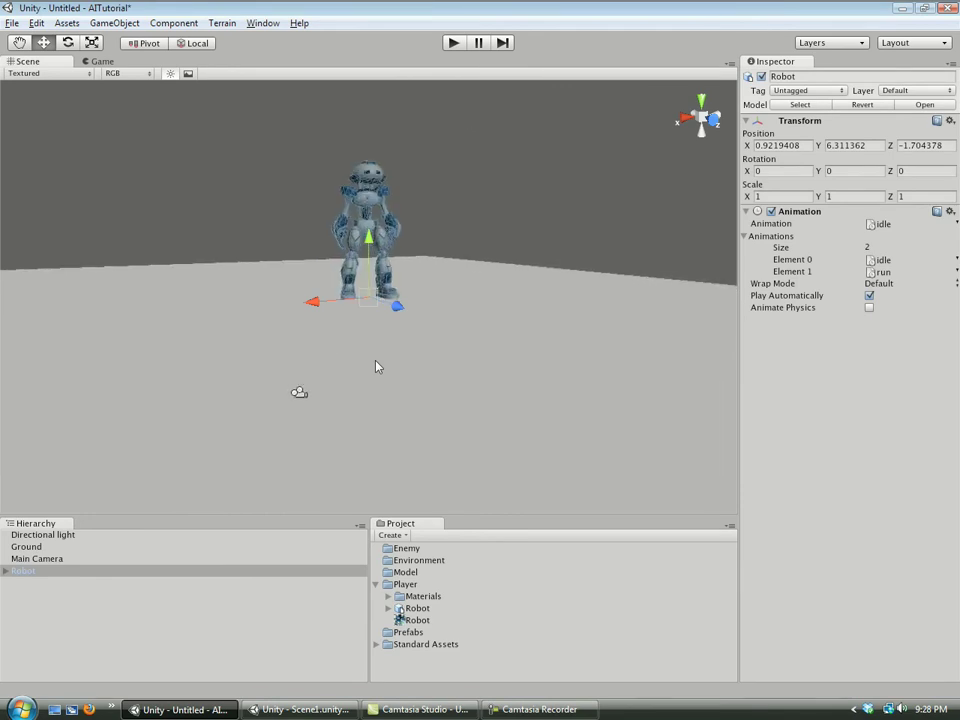
pyautogui.moveTo(368, 291); pyautogui.dragTo(388, 305)
pyautogui.click(289, 278)
pyautogui.keyDown('alt'); pyautogui.moveTo(289, 278); pyautogui.dragTo(460, 250); pyautogui.keyUp('alt')
pyautogui.click(458, 270)
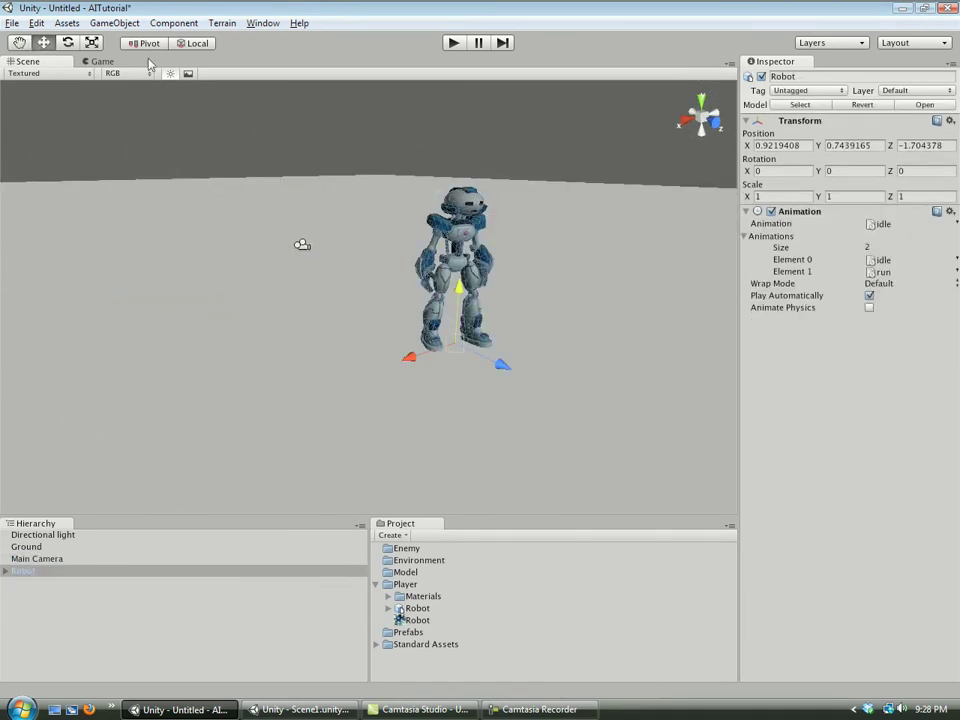
# - Add a Character Controller component to the scene's Robot, accepting the loss of the prefab connection
pyautogui.click(173, 22)
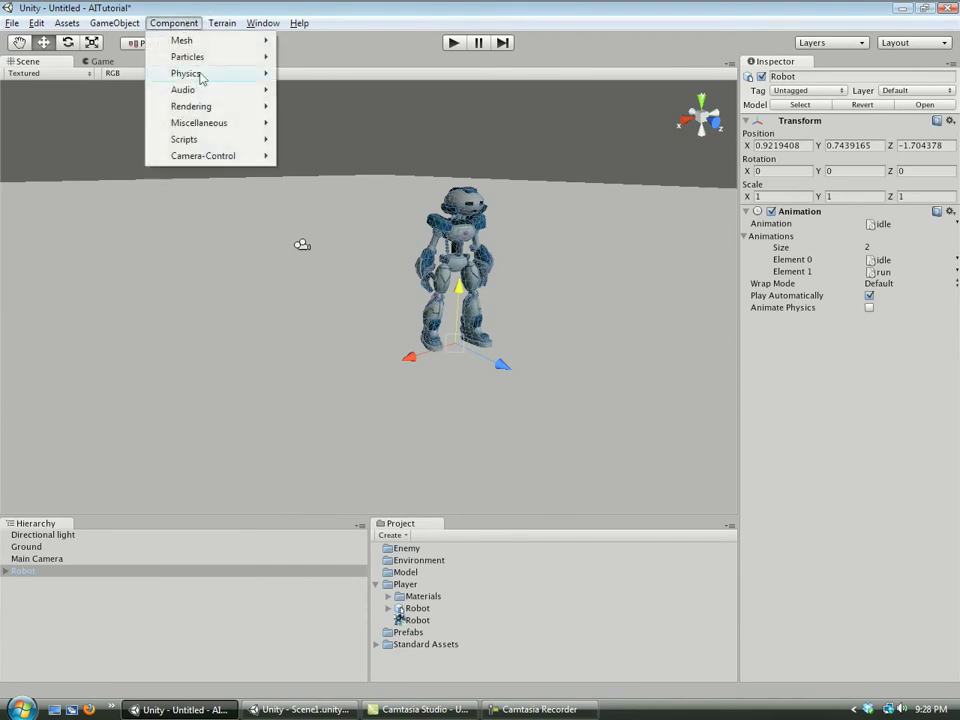
pyautogui.moveTo(203, 78)
pyautogui.click(340, 90)
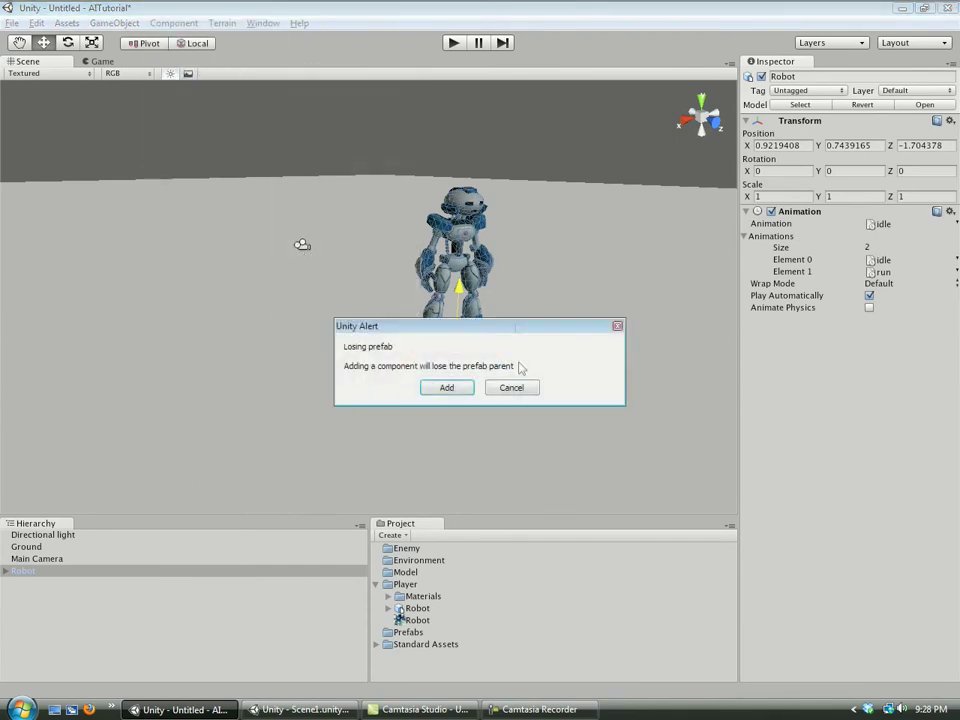
pyautogui.click(443, 388)
# - Fit the Character Controller capsule around the robot with height about 3.03, radius about 0.59 and center Y about 1.33
pyautogui.moveTo(772, 333); pyautogui.dragTo(801, 334)
pyautogui.moveTo(769, 429); pyautogui.dragTo(810, 427)
pyautogui.keyDown('alt'); pyautogui.moveTo(607, 426); pyautogui.dragTo(422, 400); pyautogui.keyUp('alt')
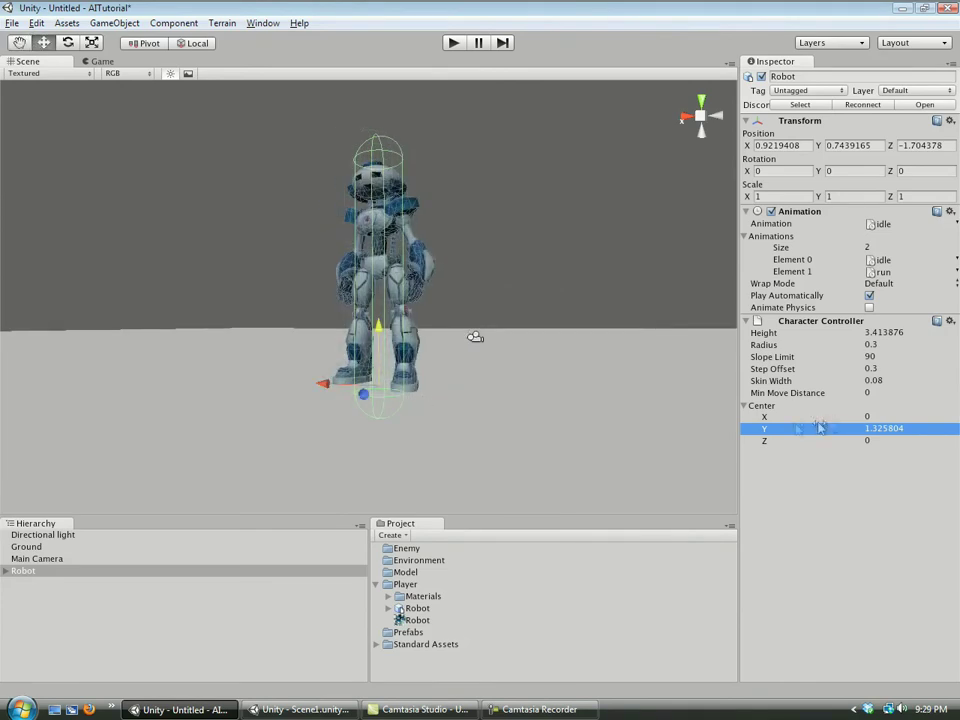
pyautogui.moveTo(793, 333); pyautogui.dragTo(789, 340)
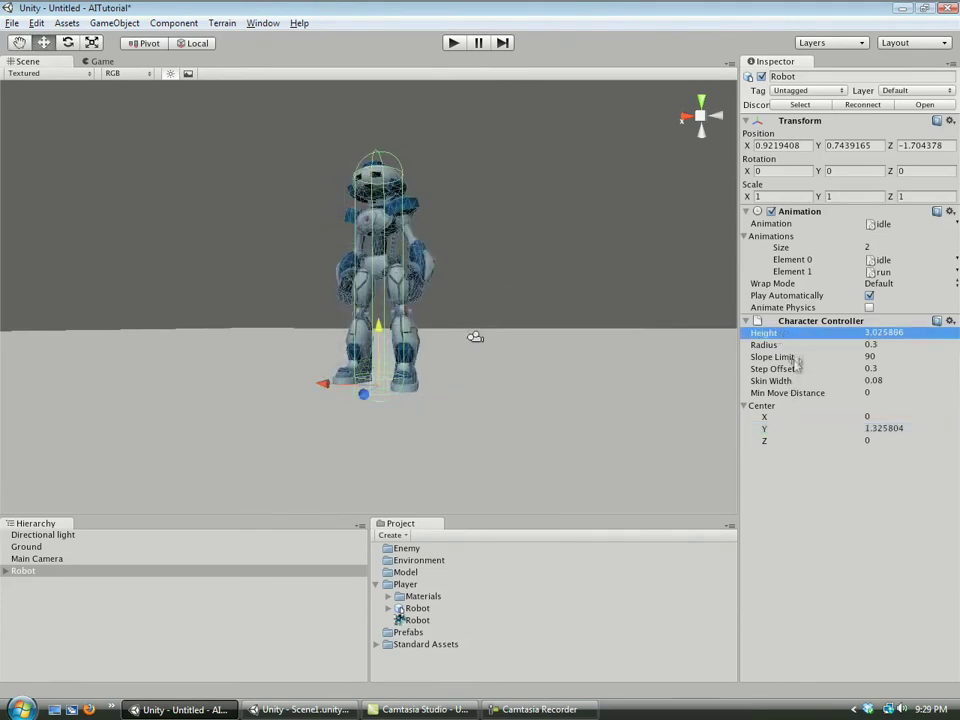
pyautogui.moveTo(793, 349); pyautogui.dragTo(806, 345)
pyautogui.keyDown('alt'); pyautogui.moveTo(475, 337); pyautogui.dragTo(80, 372); pyautogui.keyUp('alt')
pyautogui.keyDown('alt'); pyautogui.moveTo(426, 389); pyautogui.dragTo(281, 448); pyautogui.keyUp('alt')
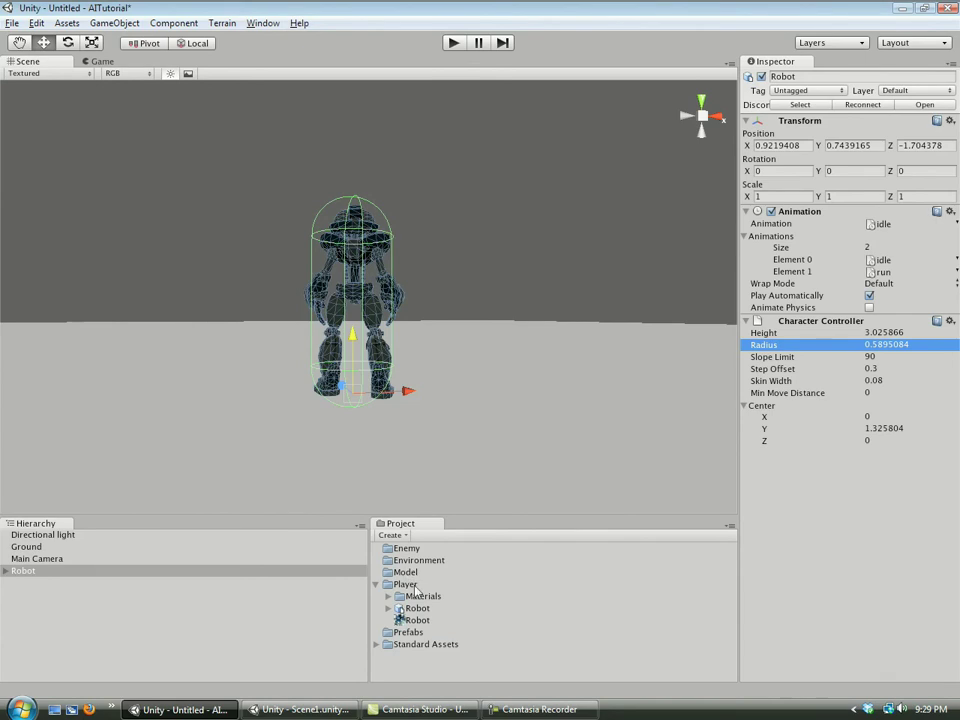
# - Create a Player prefab in the Player folder from the robot with its Character Controller, and replace the scene's Robot with it
pyautogui.rightClick(414, 586)
pyautogui.moveTo(471, 410)
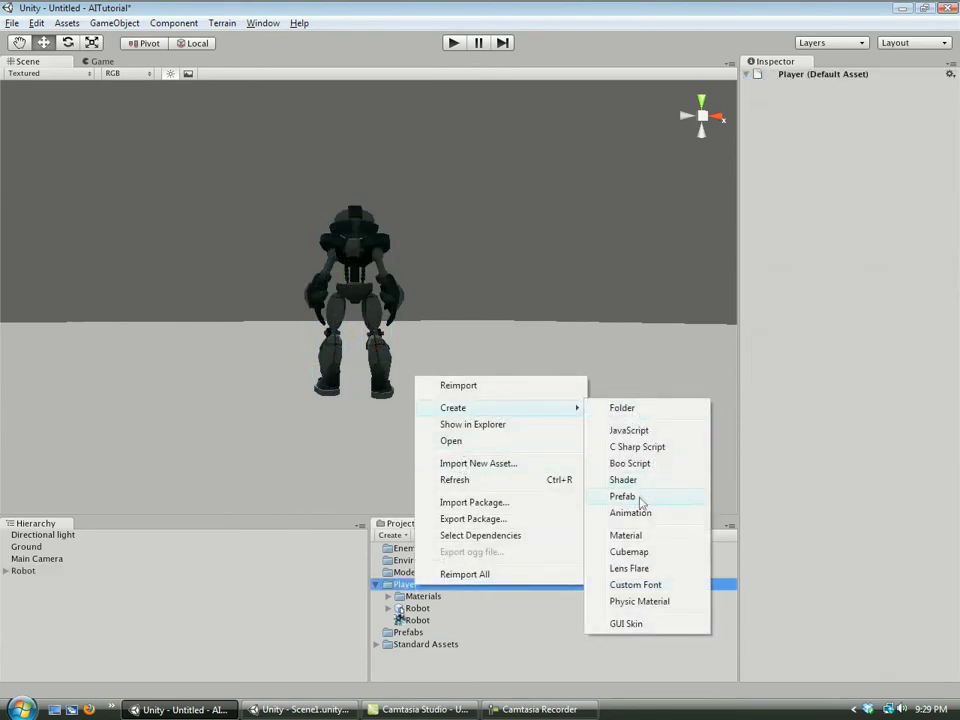
pyautogui.click(622, 496)
pyautogui.write('Player')
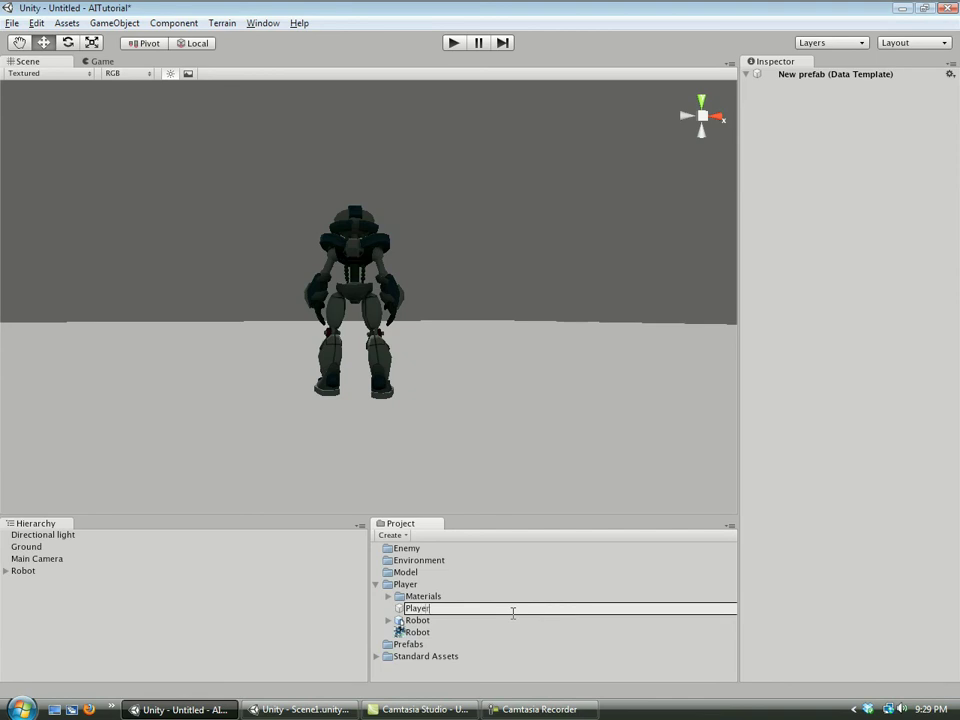
pyautogui.press('Return')
pyautogui.moveTo(22, 571); pyautogui.dragTo(186, 606)
pyautogui.click(72, 570)
pyautogui.press('Delete')
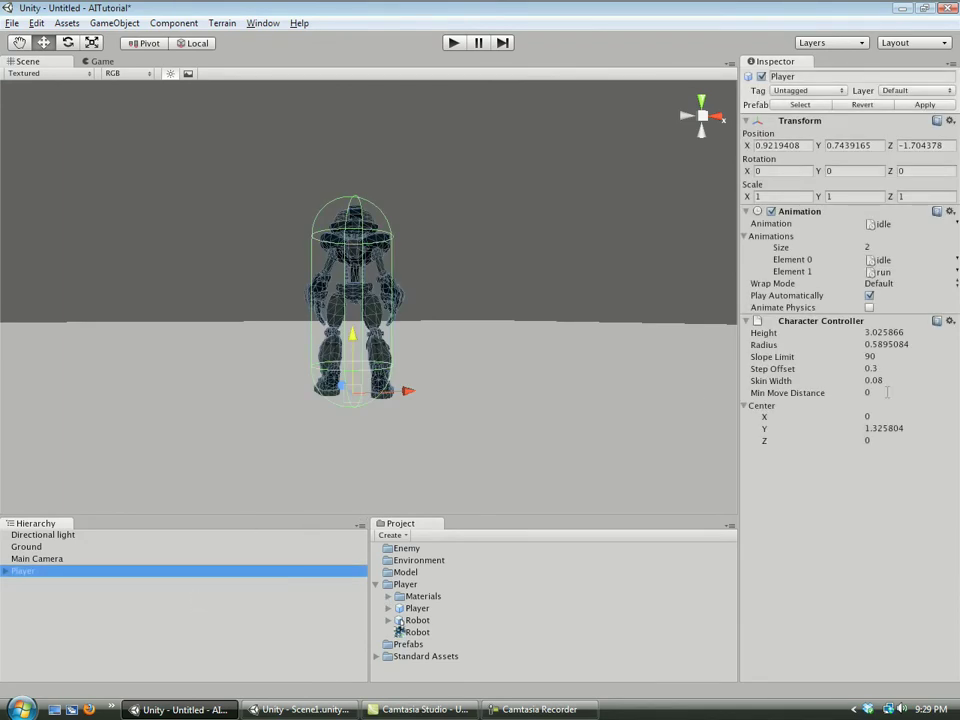
# - Add the FPSWalker script to the Player object, accepting the loss of the prefab connection
pyautogui.click(174, 22)
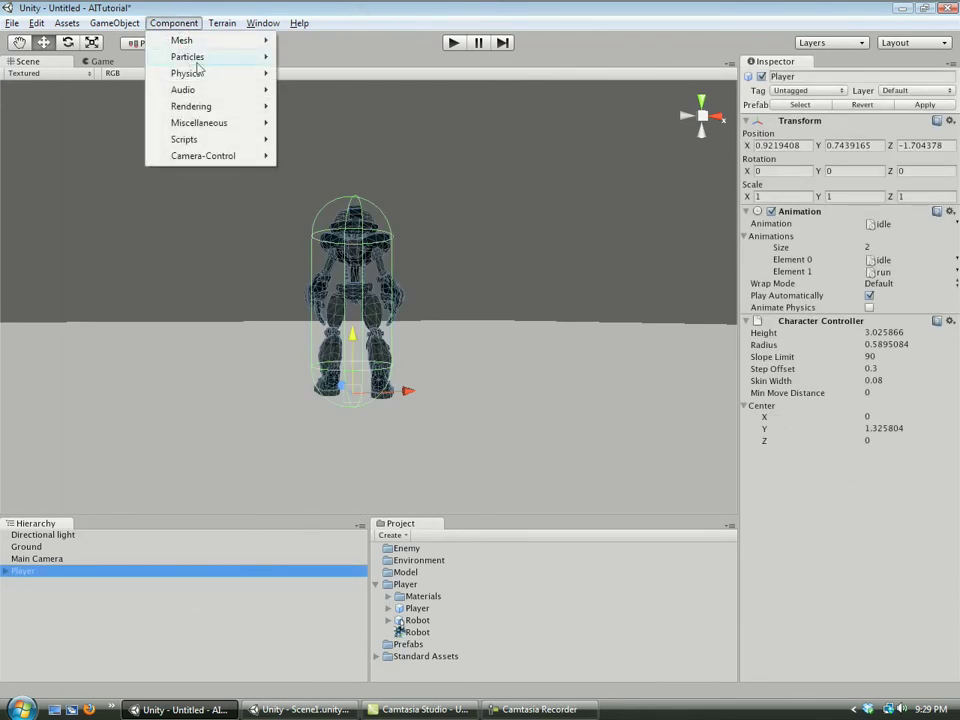
pyautogui.moveTo(199, 68)
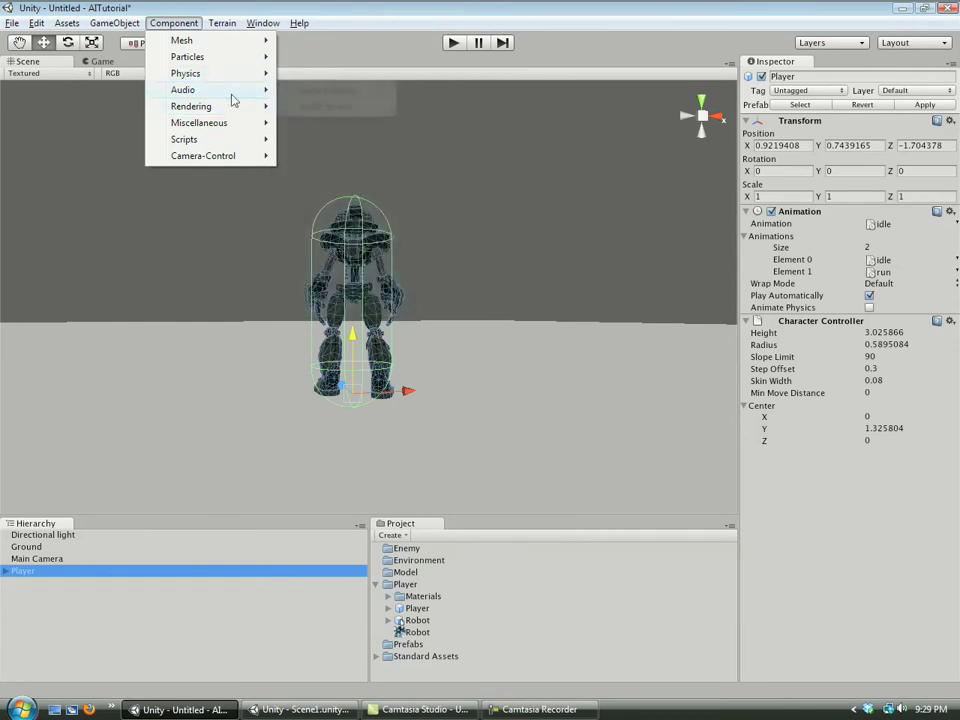
pyautogui.moveTo(232, 139)
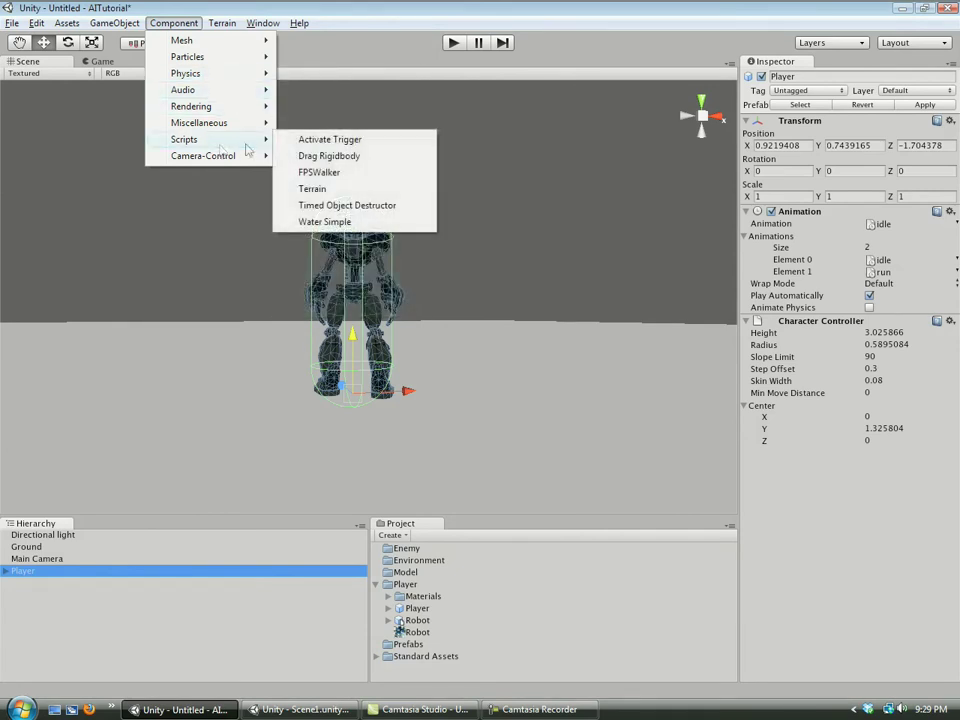
pyautogui.click(316, 172)
pyautogui.click(446, 387)
# - Run the scene, test the Player by walking it in all directions and jumping, and stop the scene again
pyautogui.click(453, 42)
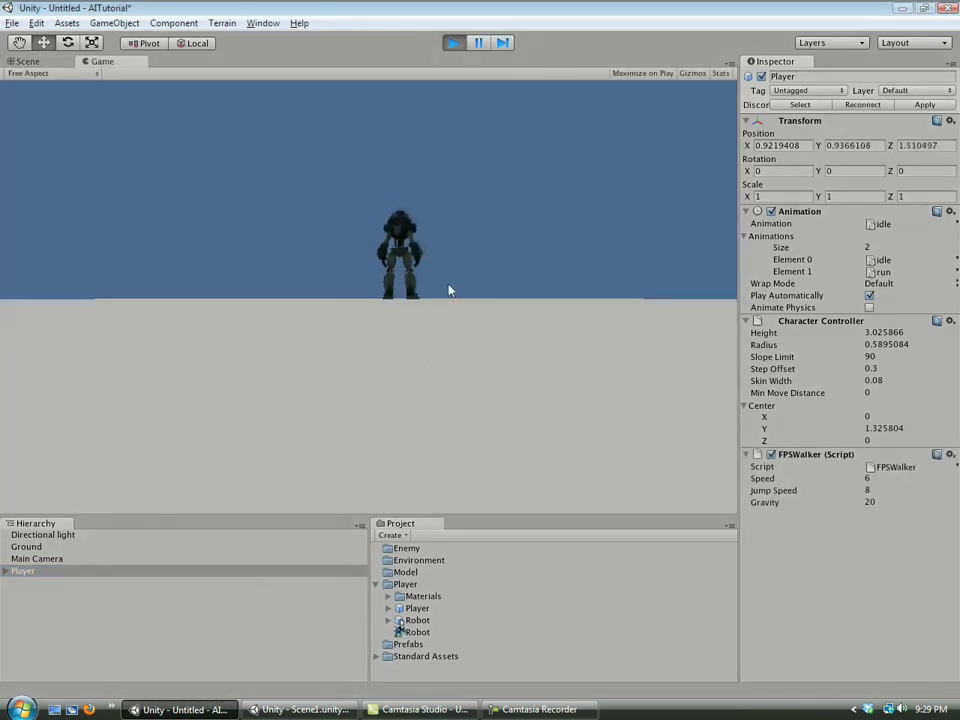
pyautogui.press('Left')
pyautogui.press('space')
pyautogui.press('Left')
pyautogui.press('Down')
pyautogui.press('Right')
pyautogui.press('Up')
pyautogui.press('Left')
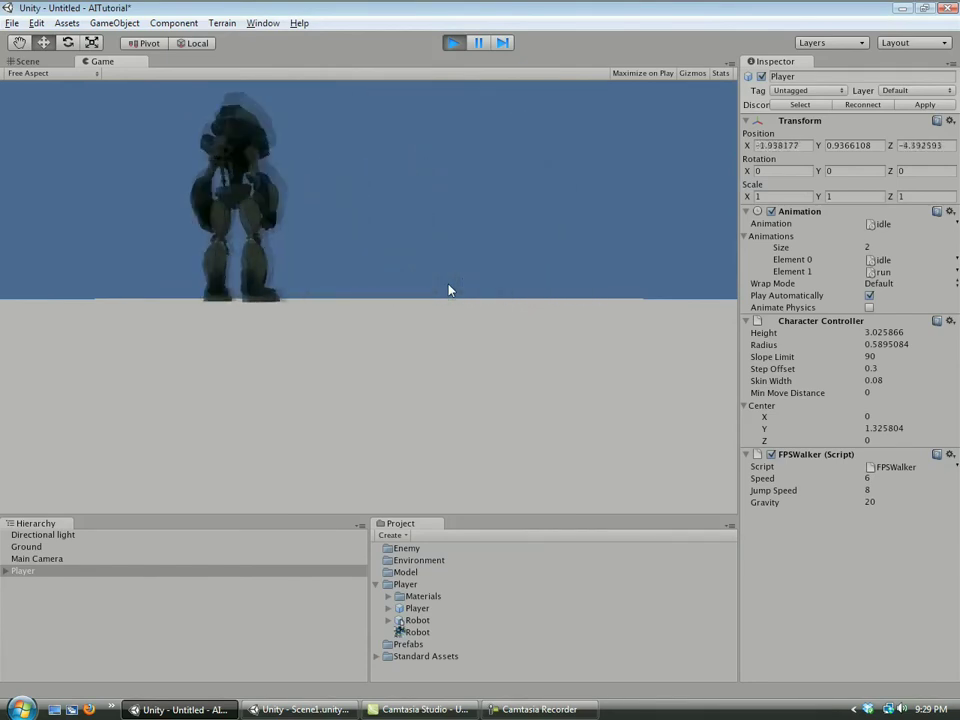
pyautogui.press('Right')
pyautogui.press('Left')
pyautogui.press('Right')
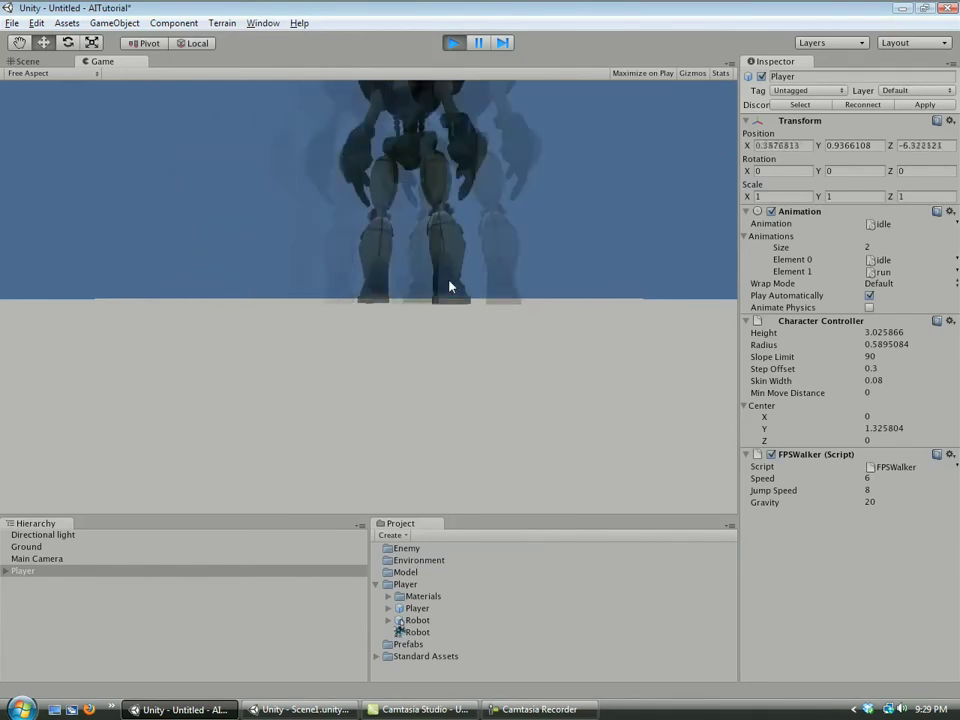
pyautogui.press('Left')
pyautogui.press('Down')
pyautogui.press('Right')
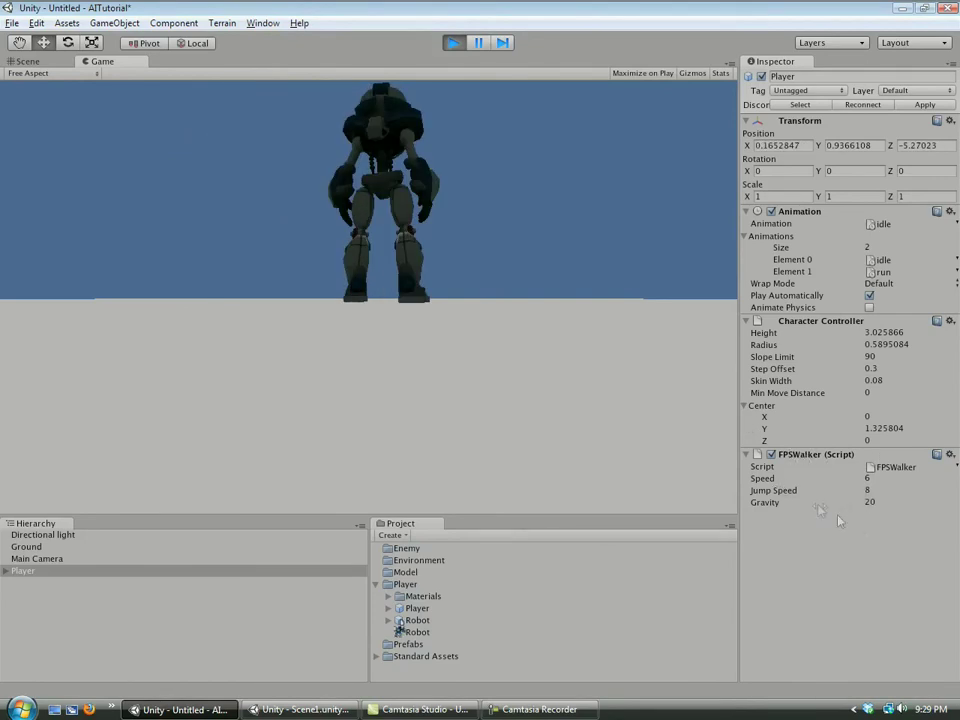
pyautogui.click(453, 44)
# - Open the component options of the Player's FPSWalker script
pyautogui.click(24, 571)
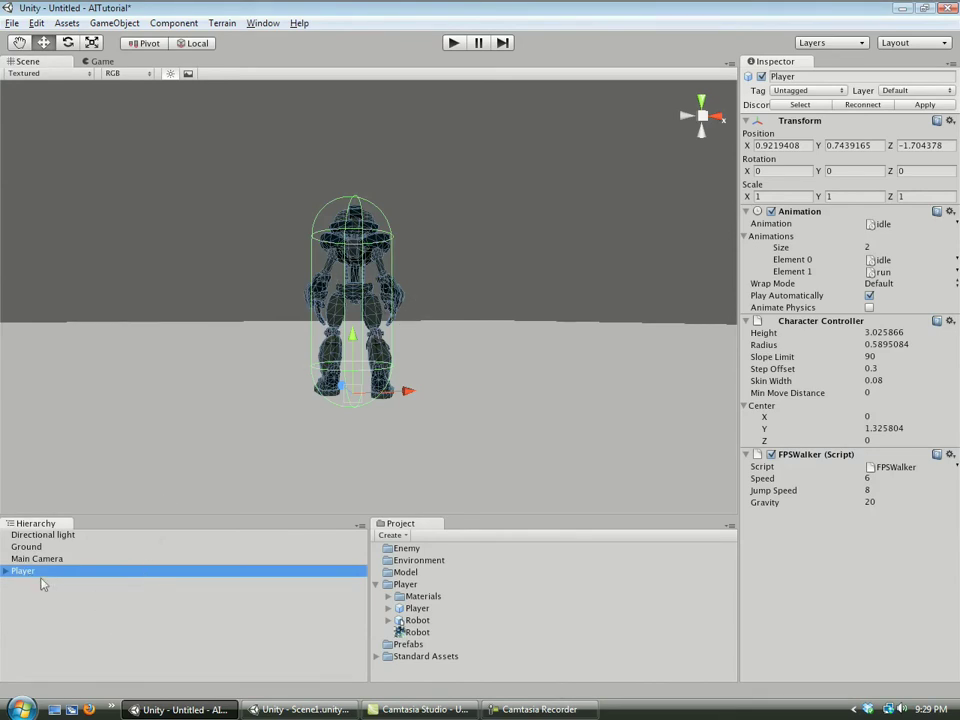
pyautogui.rightClick(839, 460)
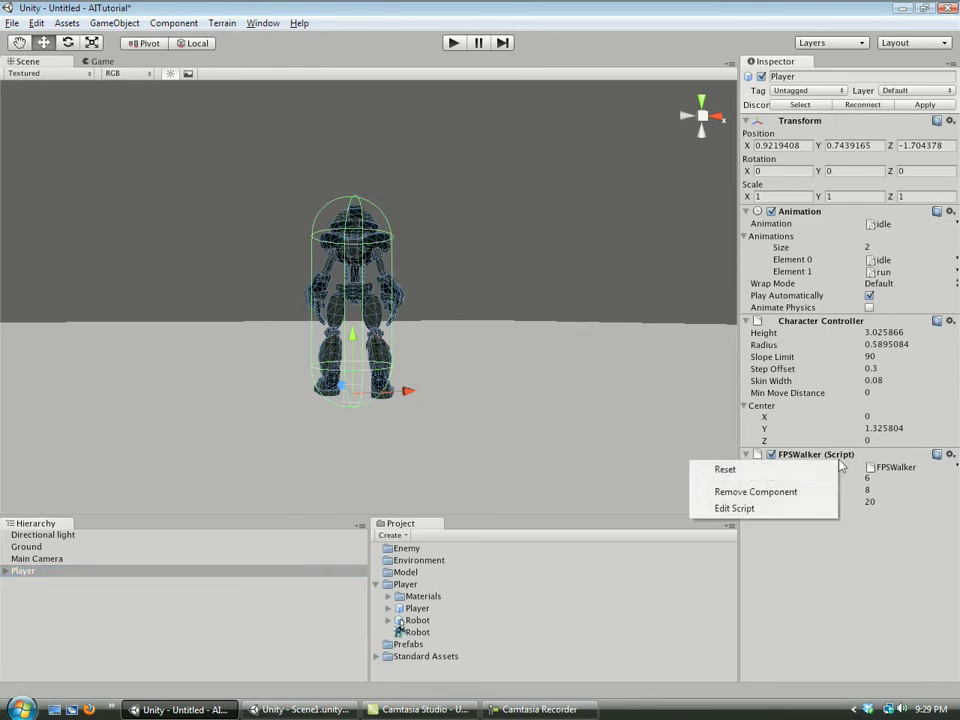